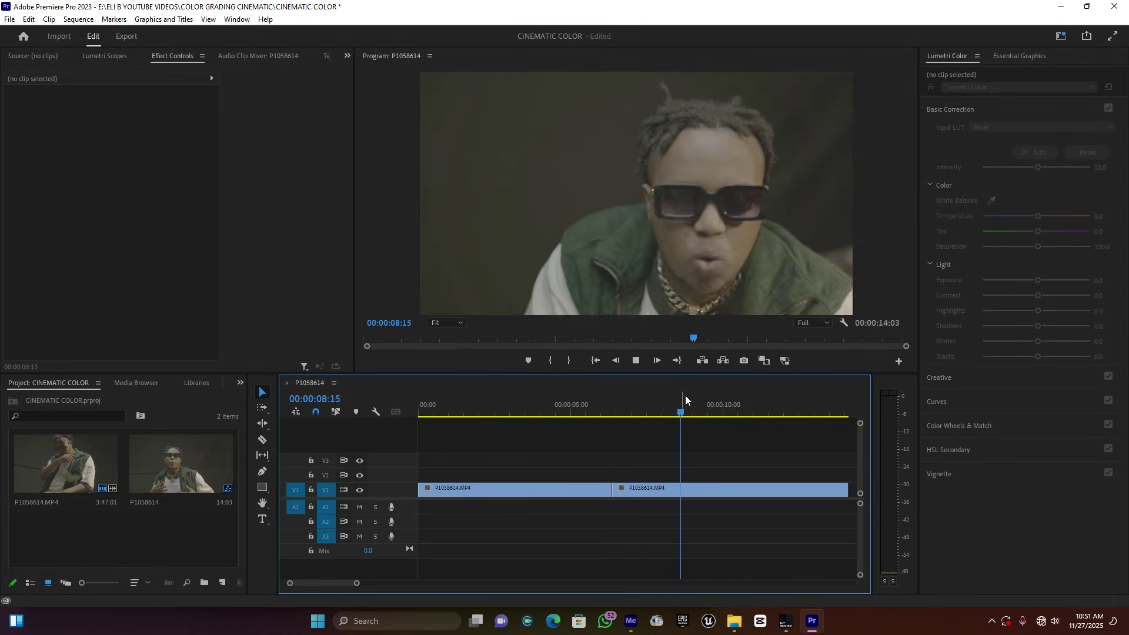
Move the playhead to 00:00:03:17 and select the first P1058614.MP4 clip on V1
click(594, 490)
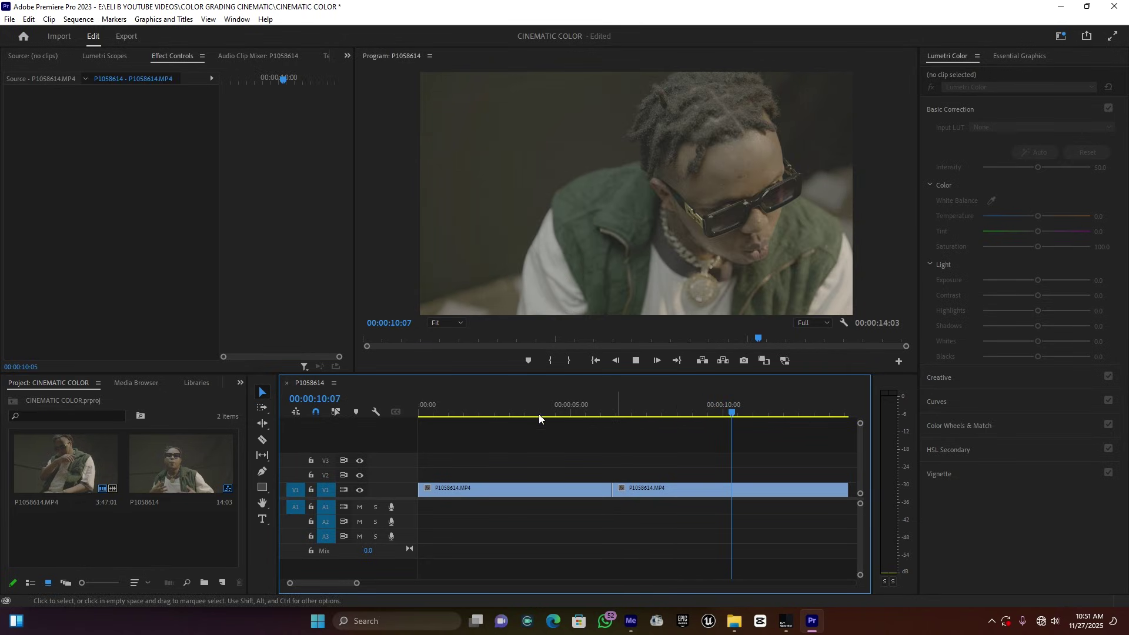
click(520, 412)
drag(521, 412, 532, 412)
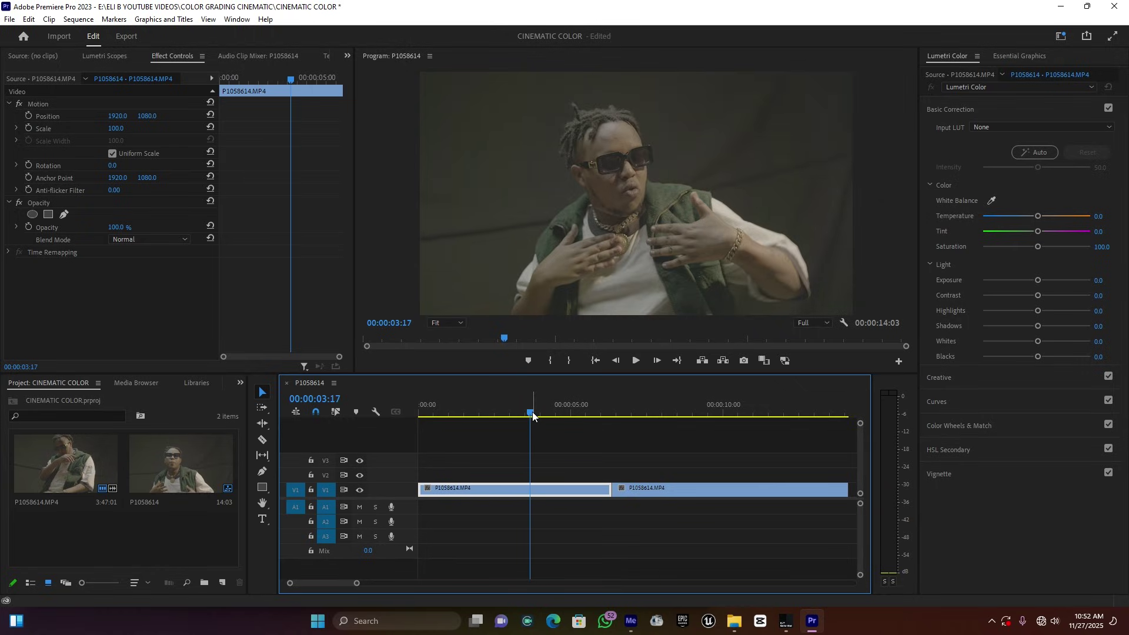
click(592, 525)
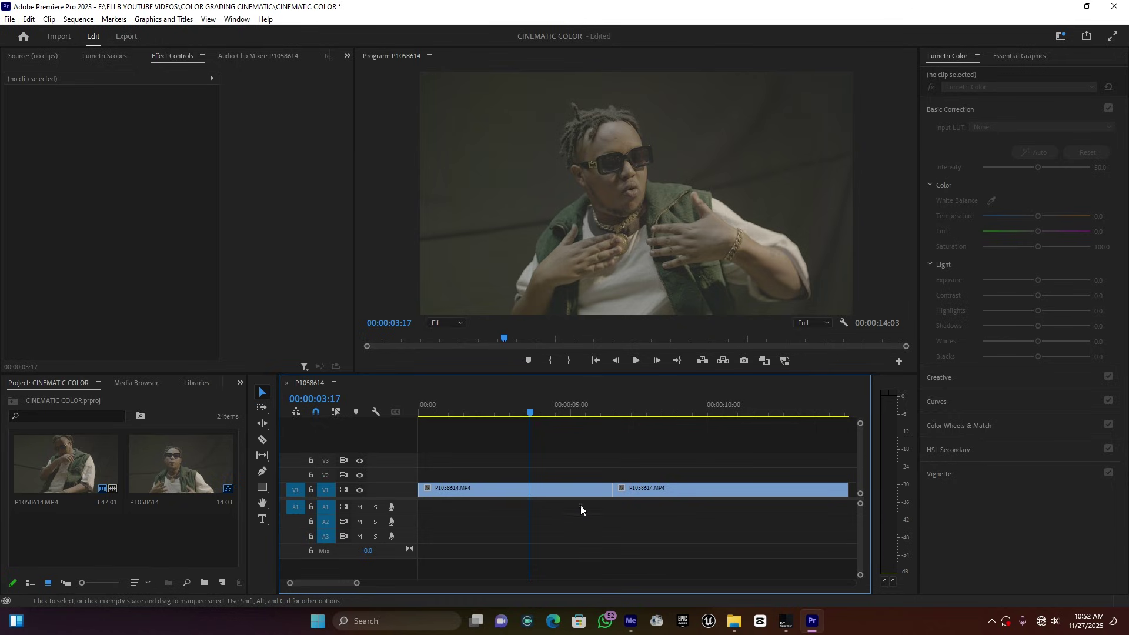
click(557, 493)
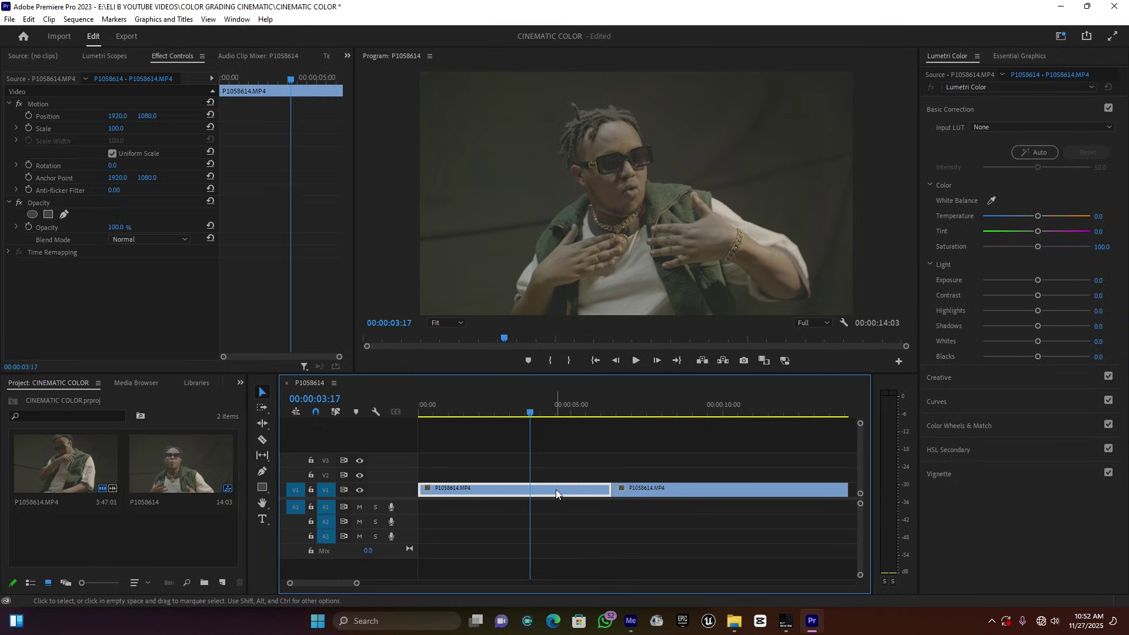
Show the Basic Correction settings for the selected clip and enlarge the program preview
click(962, 115)
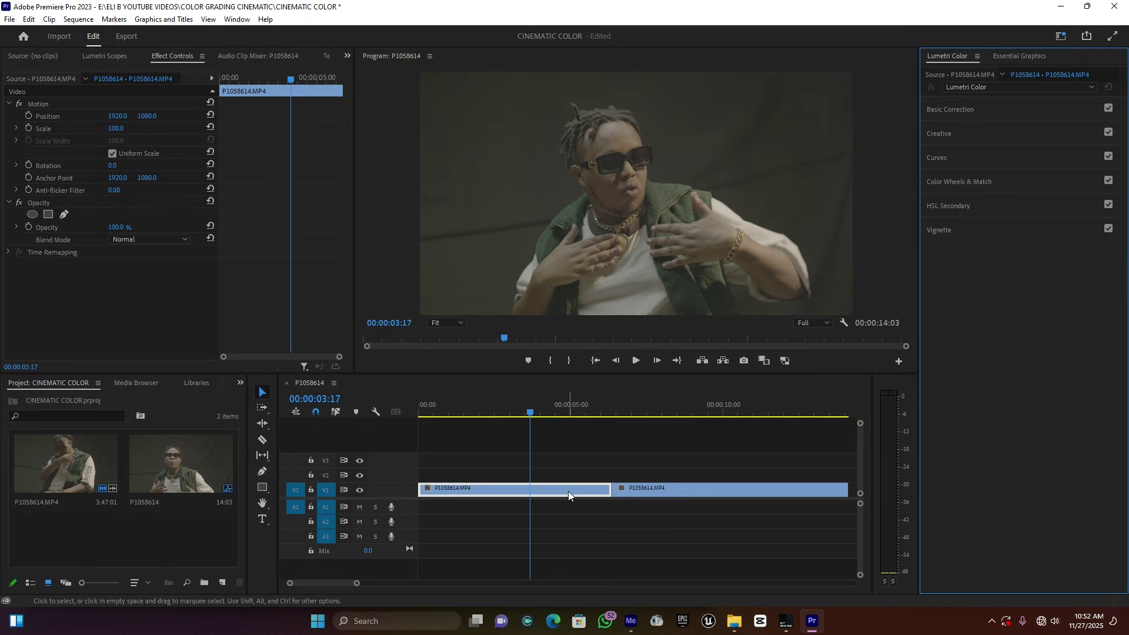
click(952, 112)
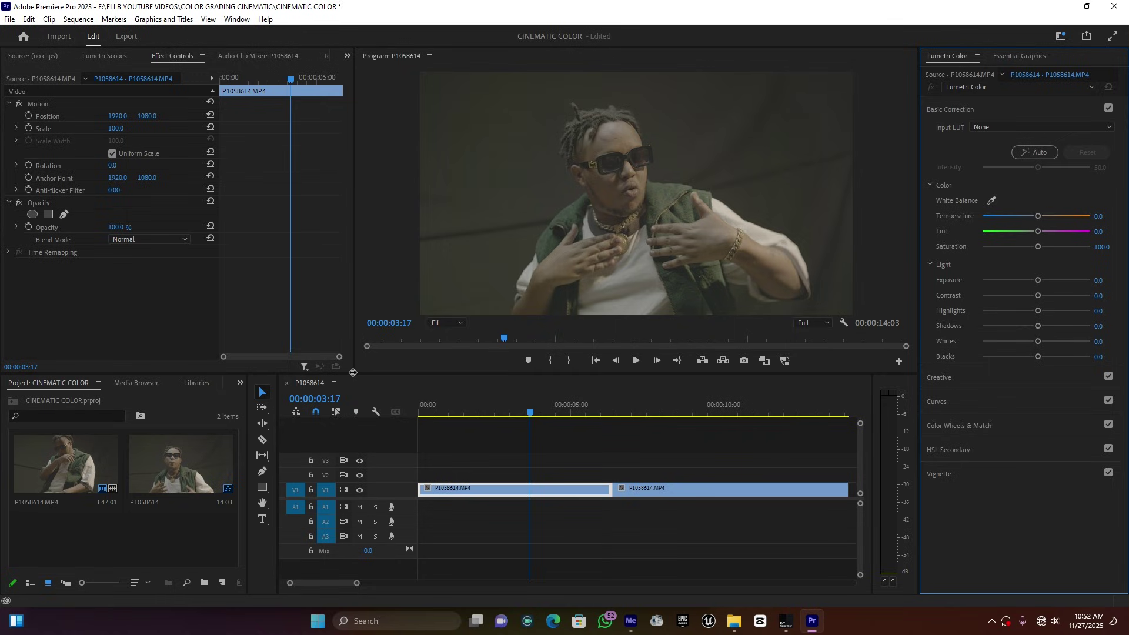
drag(353, 376, 214, 456)
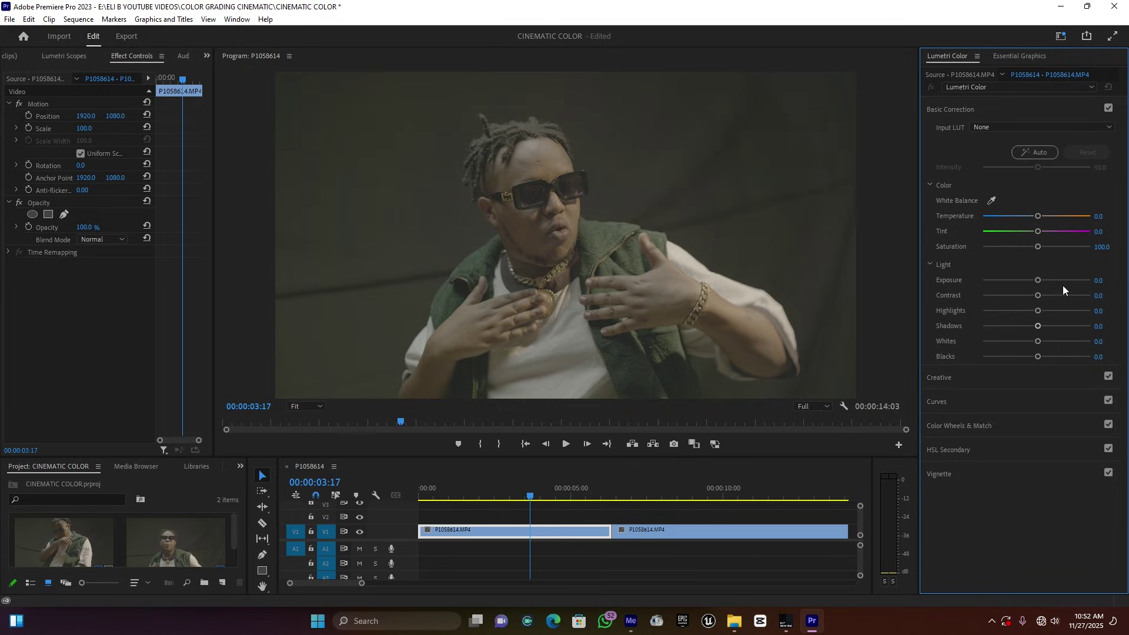
In Basic Correction, set exposure to 0.7, contrast to 91.3, highlights to 32.6 and shadows to -22.8, and raise saturation slightly
drag(1038, 281, 1041, 282)
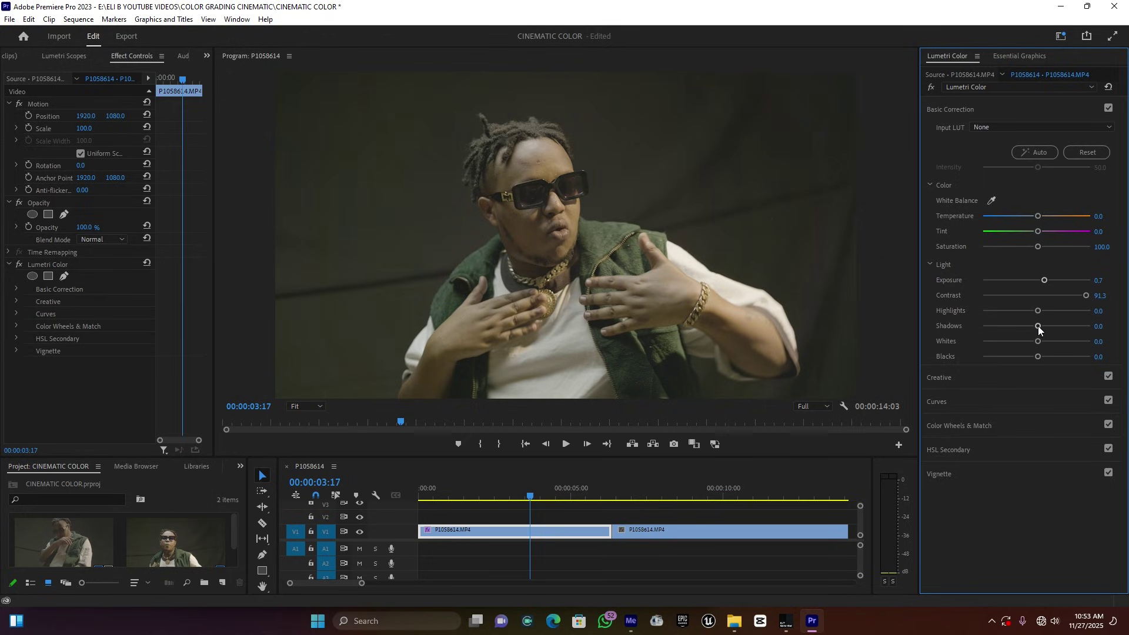
drag(1039, 326, 1024, 327)
drag(1060, 310, 1055, 311)
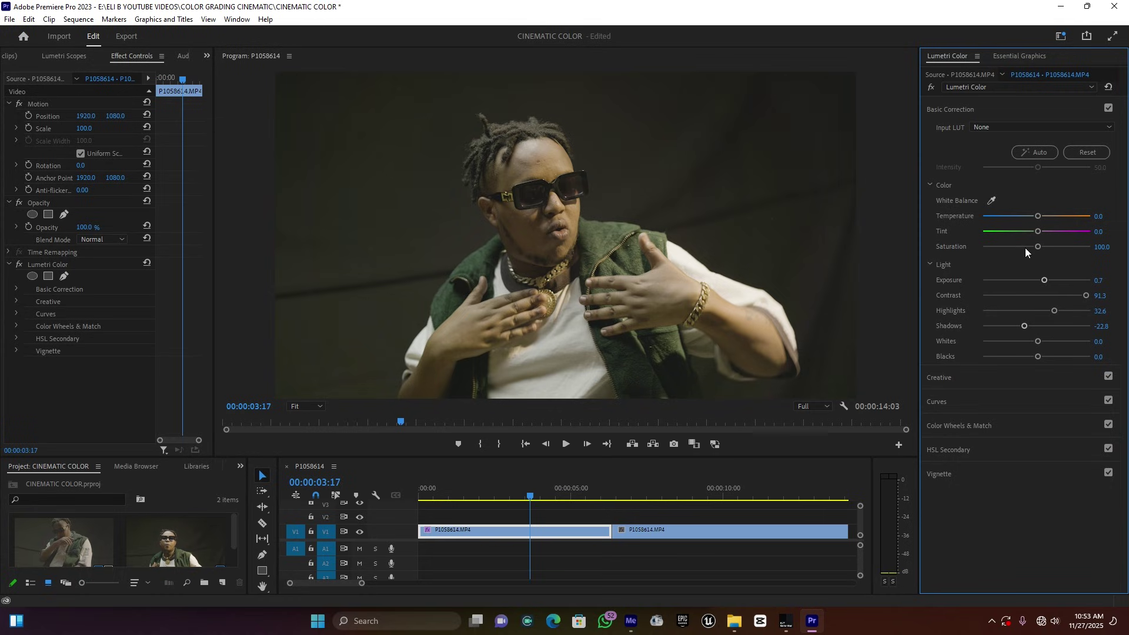
drag(1038, 248, 1041, 251)
click(932, 87)
click(933, 87)
Set the clip's Creative sharpening to 45.7, checking the facial detail at 100% preview magnification
click(953, 111)
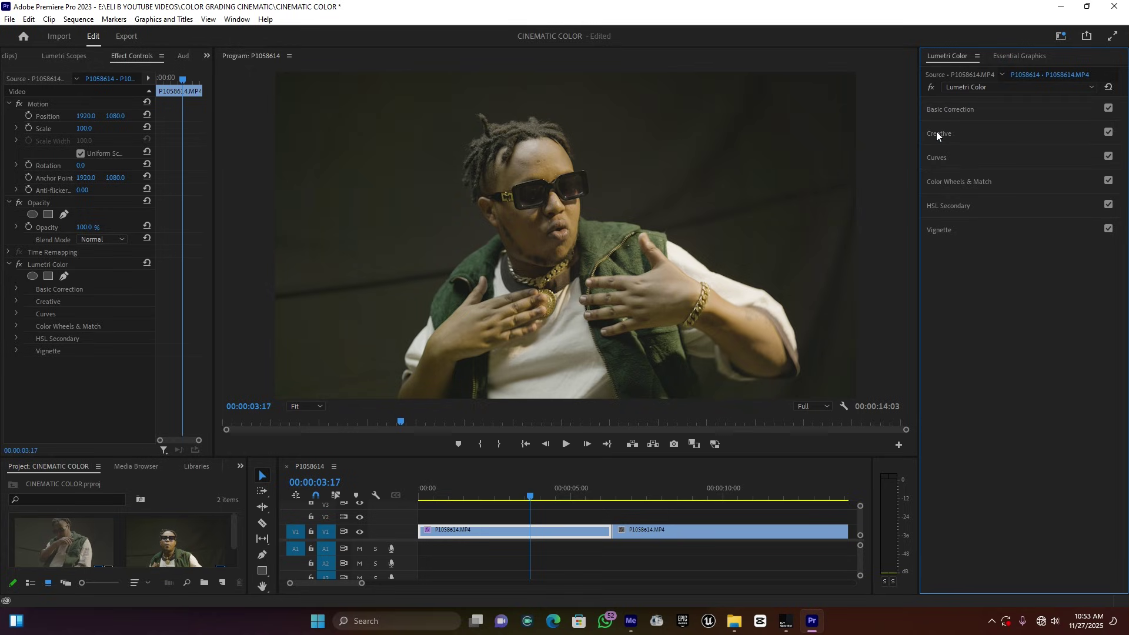
click(936, 132)
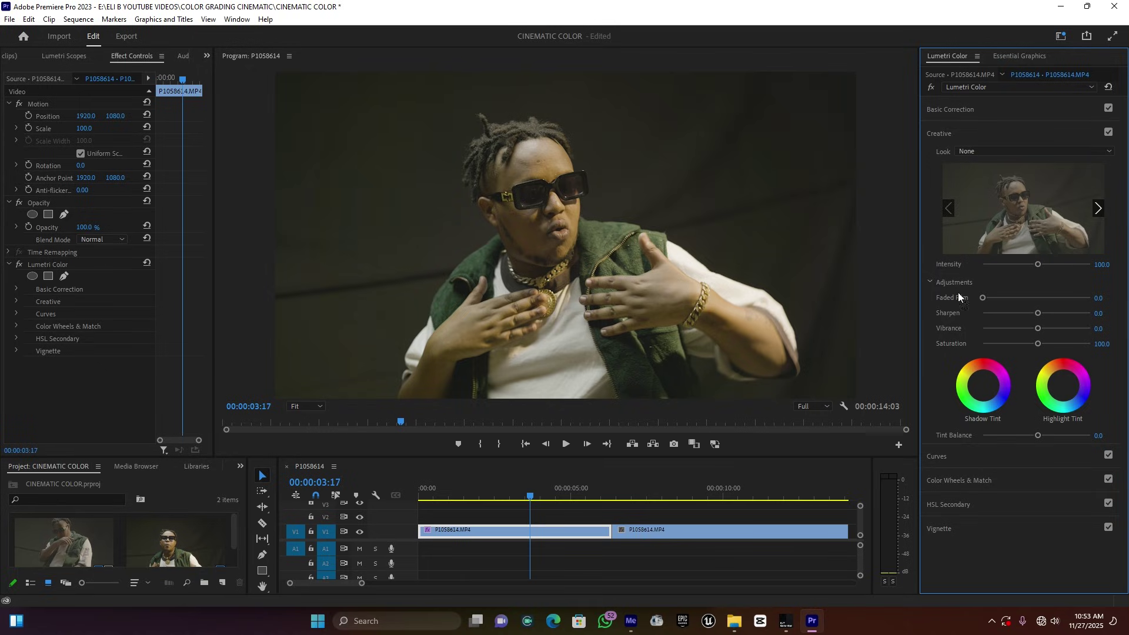
click(316, 407)
click(314, 484)
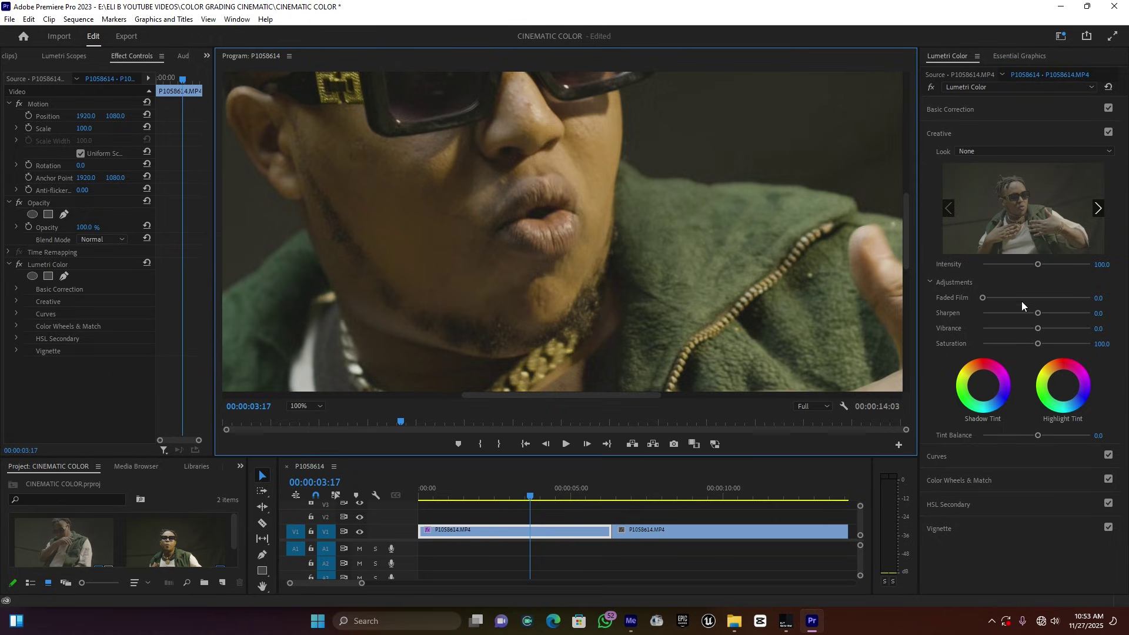
drag(1039, 313, 988, 314)
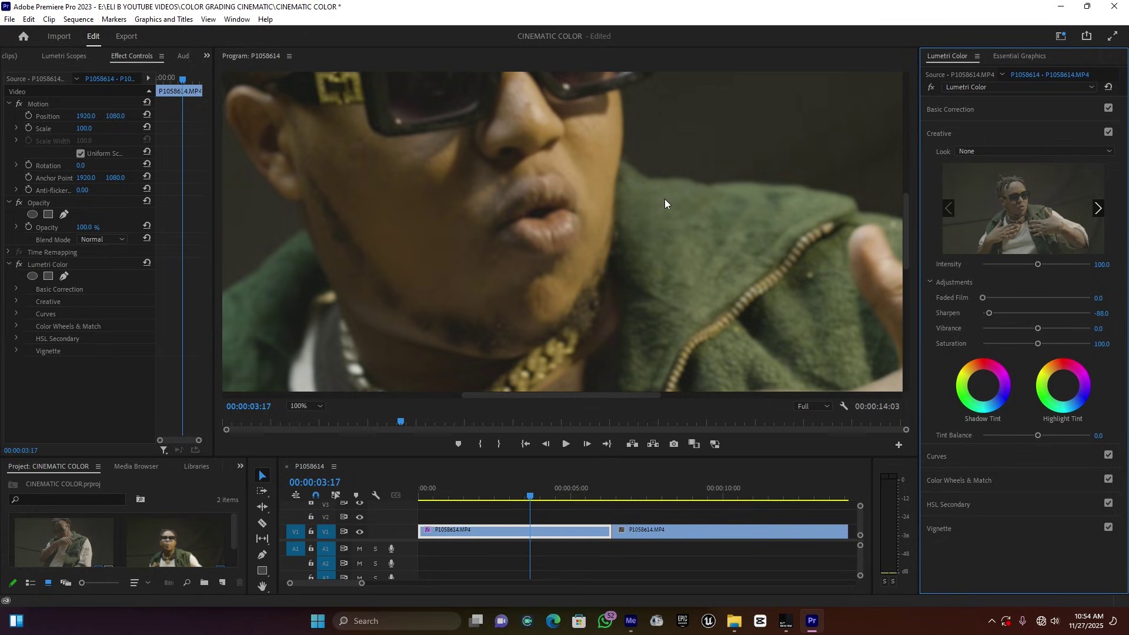
drag(1043, 312, 1057, 313)
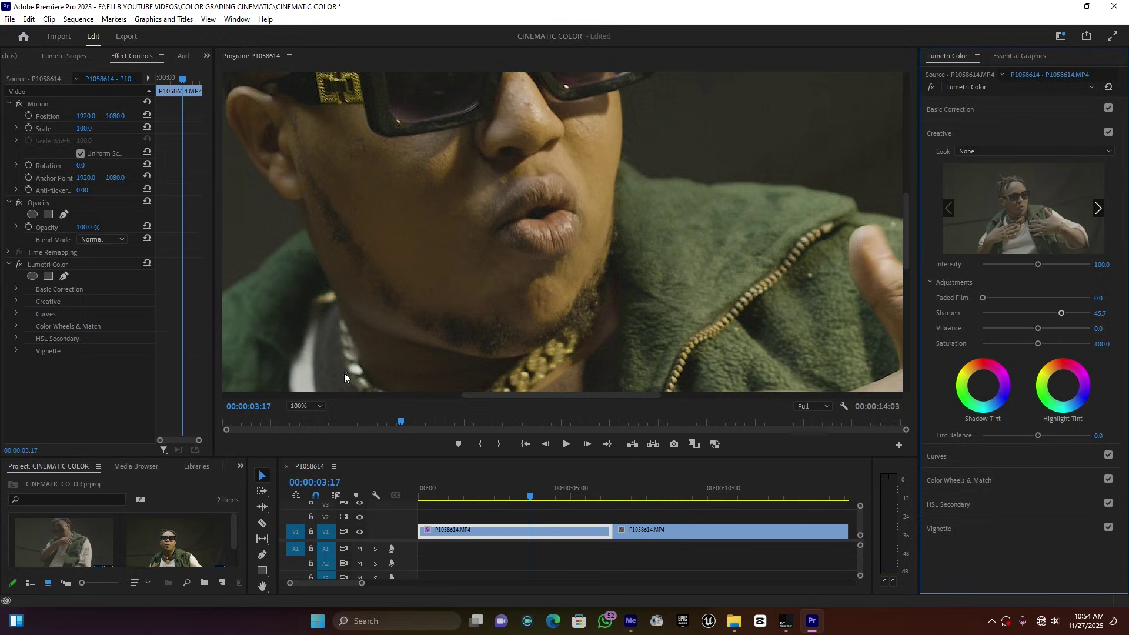
click(308, 407)
click(314, 420)
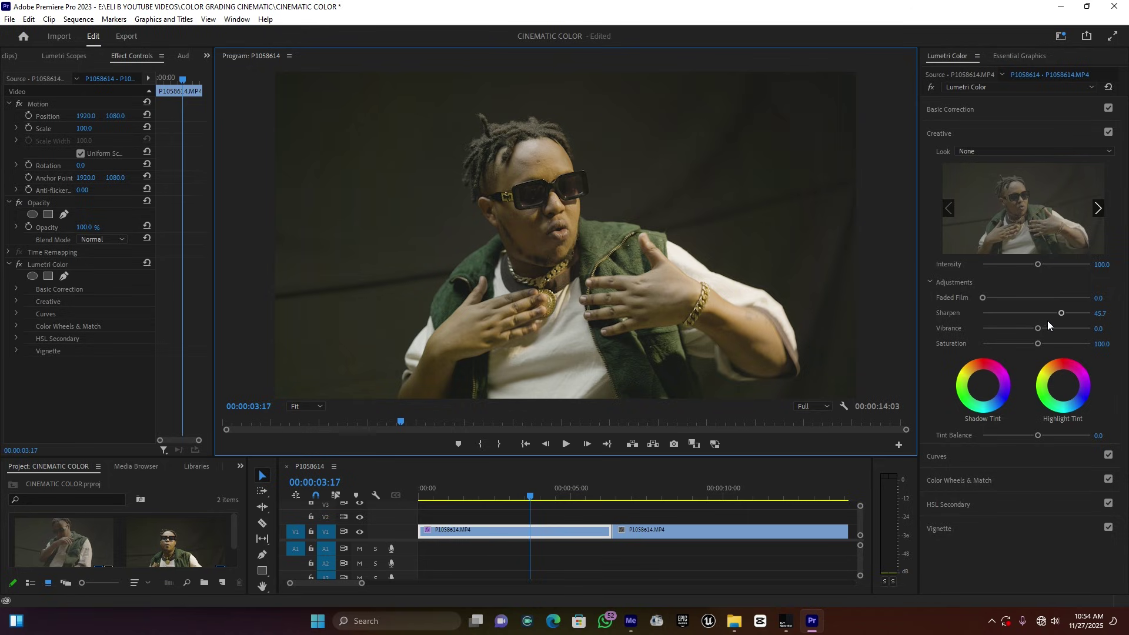
Set the Creative vibrance to 12.0 and raise the look intensity slightly
drag(1040, 328, 1043, 330)
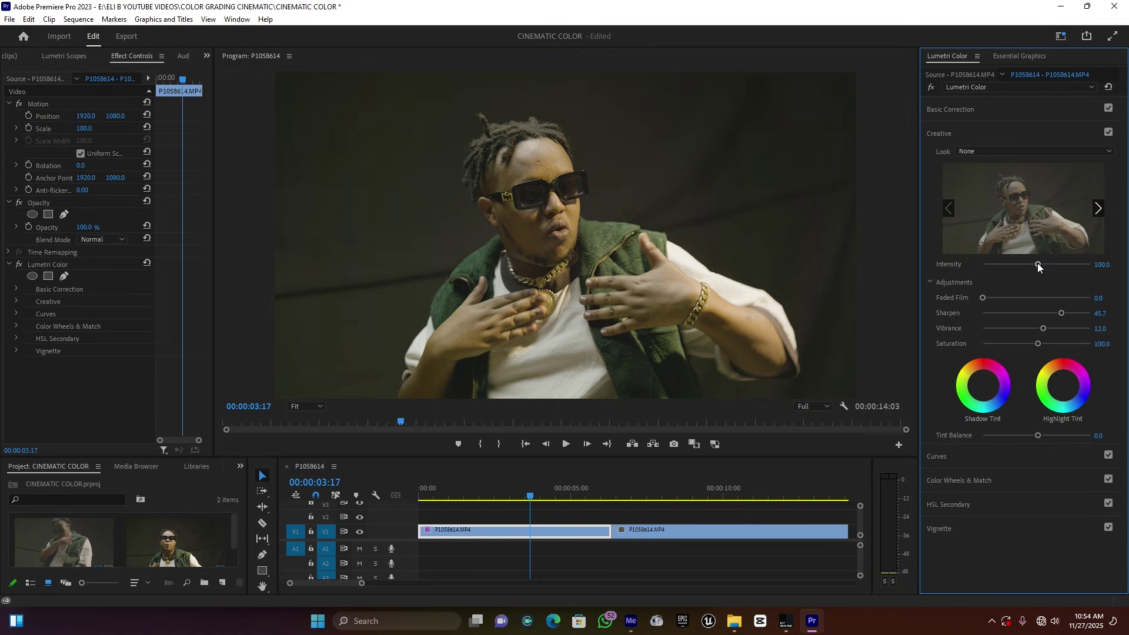
drag(1043, 265, 1045, 266)
click(941, 134)
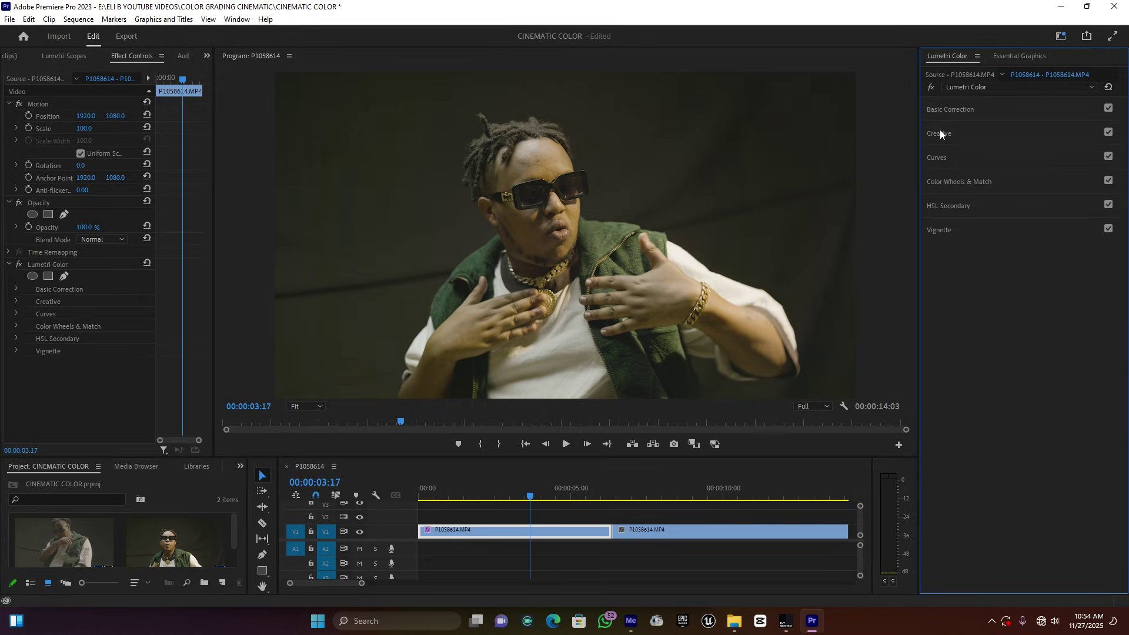
Add highlight, midtone and shadow points to the white RGB curve and lift the midtone point slightly
click(943, 157)
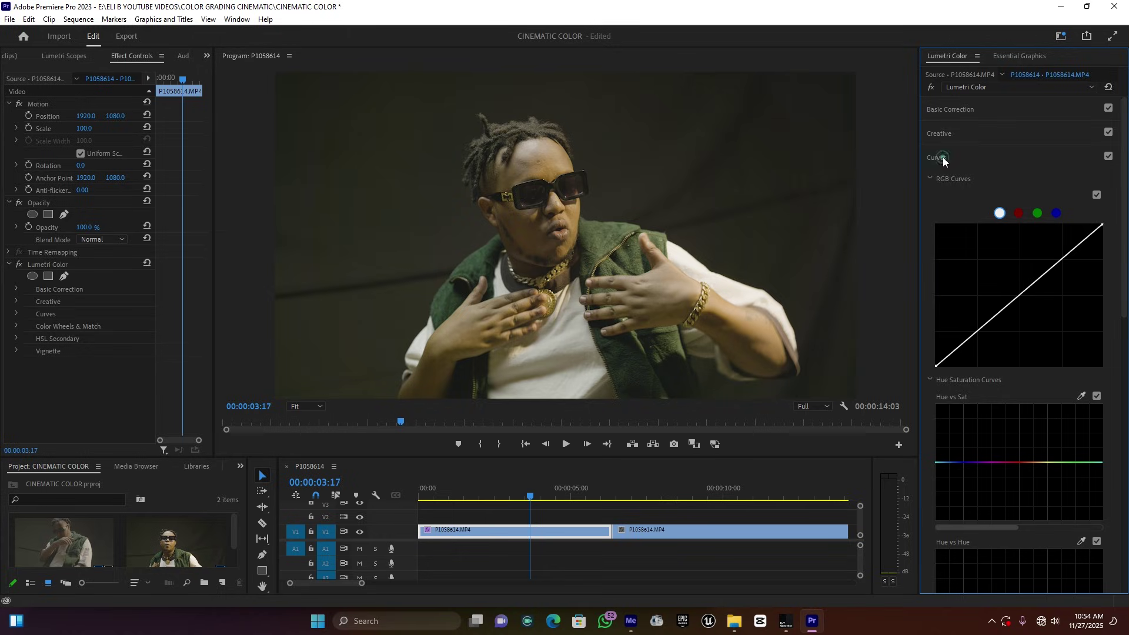
scroll(1015, 312, down, 1)
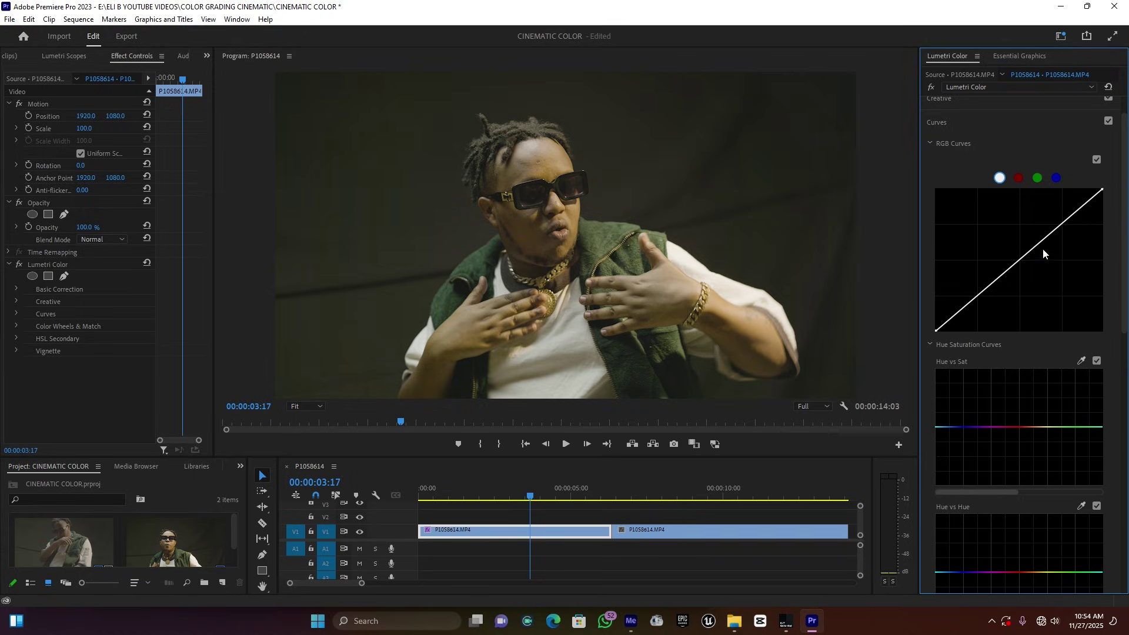
click(1061, 224)
click(1021, 259)
click(979, 296)
click(1022, 258)
drag(1022, 260, 1017, 254)
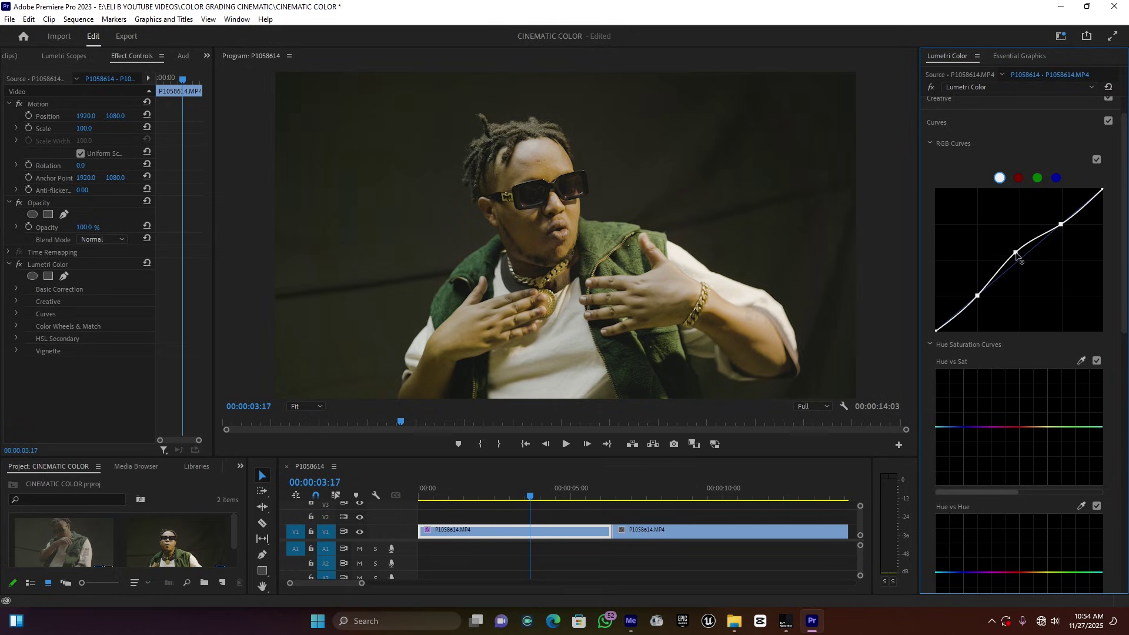
Shape the white RGB curve into a gentle S by lowering the shadow point, raising the highlight point and easing the midtone point back
drag(1061, 224, 1058, 222)
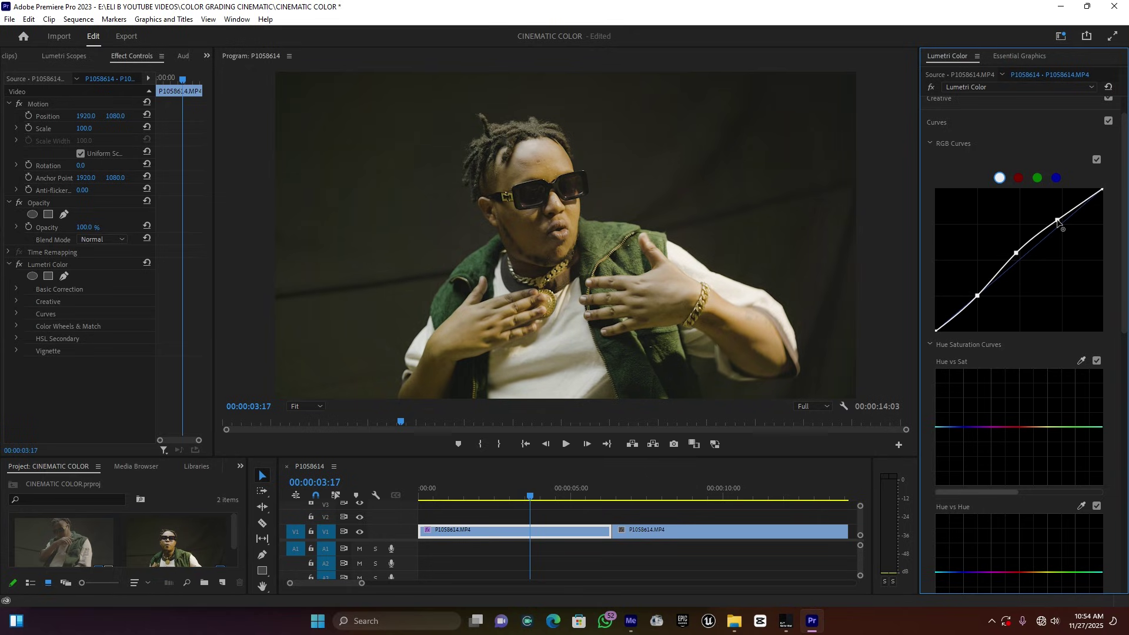
drag(977, 296, 981, 306)
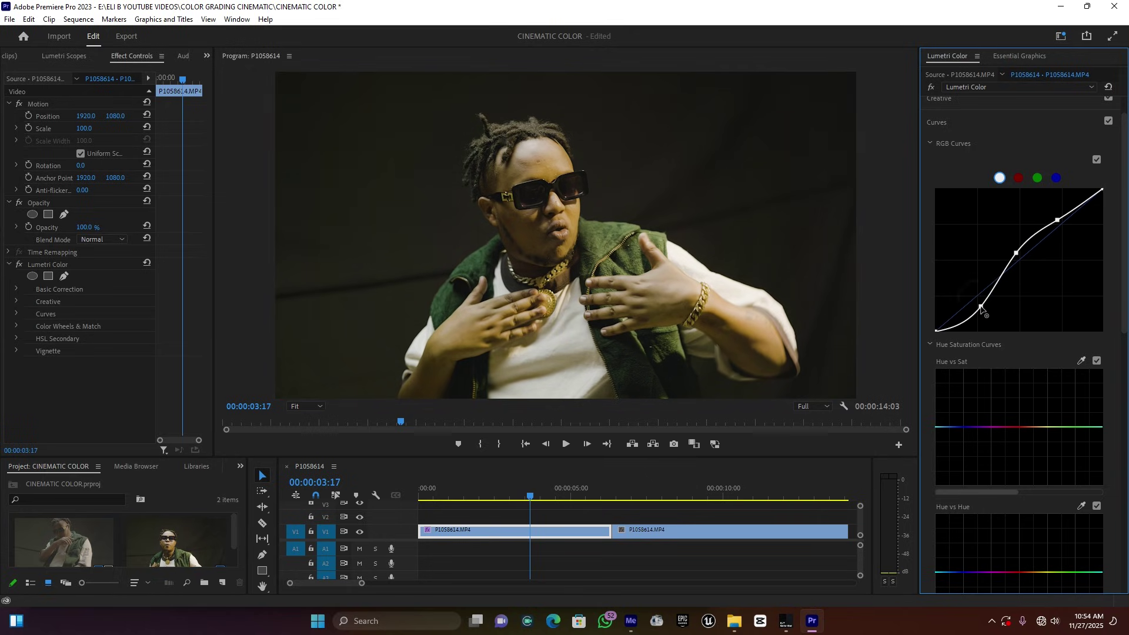
drag(980, 307, 978, 306)
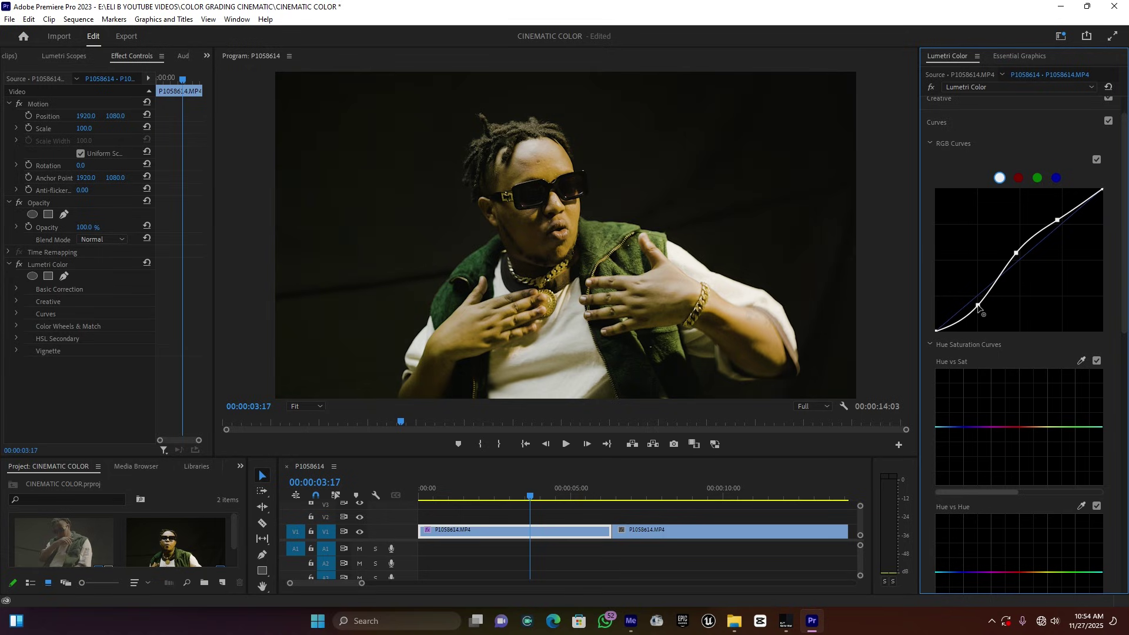
click(1016, 254)
drag(1058, 220, 1062, 213)
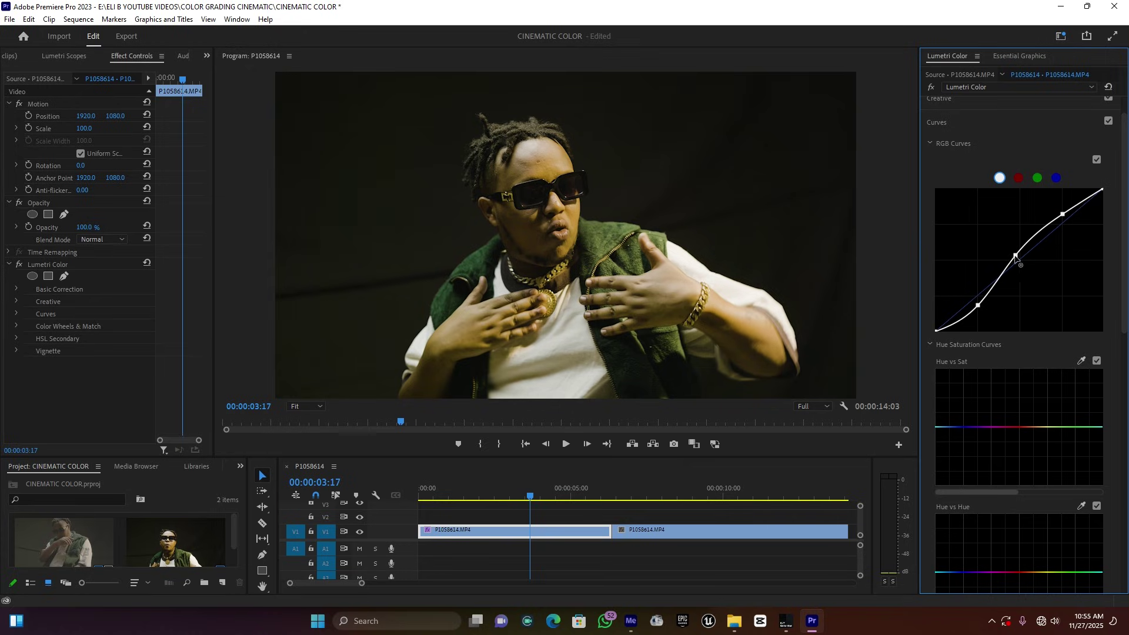
drag(1016, 256, 1020, 259)
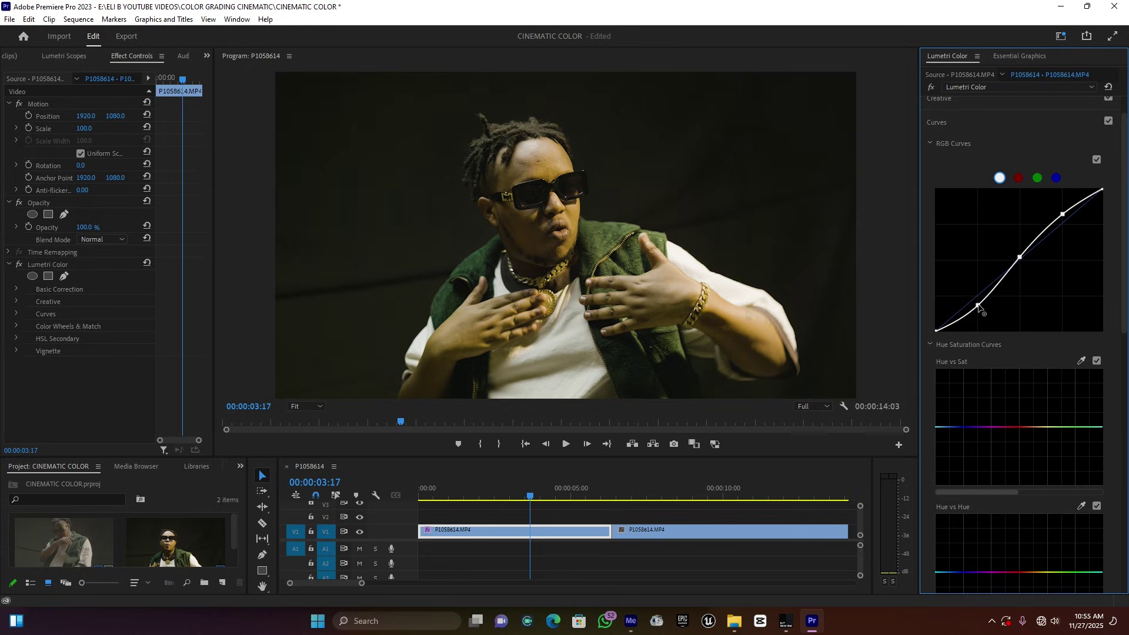
drag(978, 306, 979, 307)
Try to sample the forehead skin tone for the Hue vs Hue curve and shift its hue upward
scroll(968, 235, down, 1)
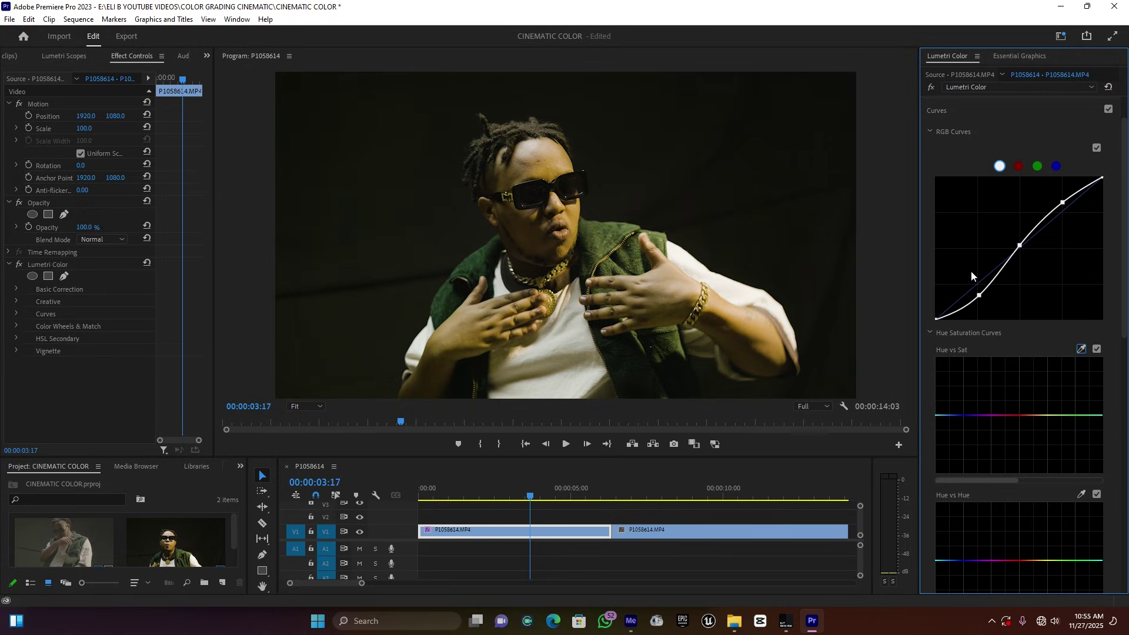
scroll(977, 305, down, 3)
scroll(976, 323, down, 2)
scroll(968, 397, down, 1)
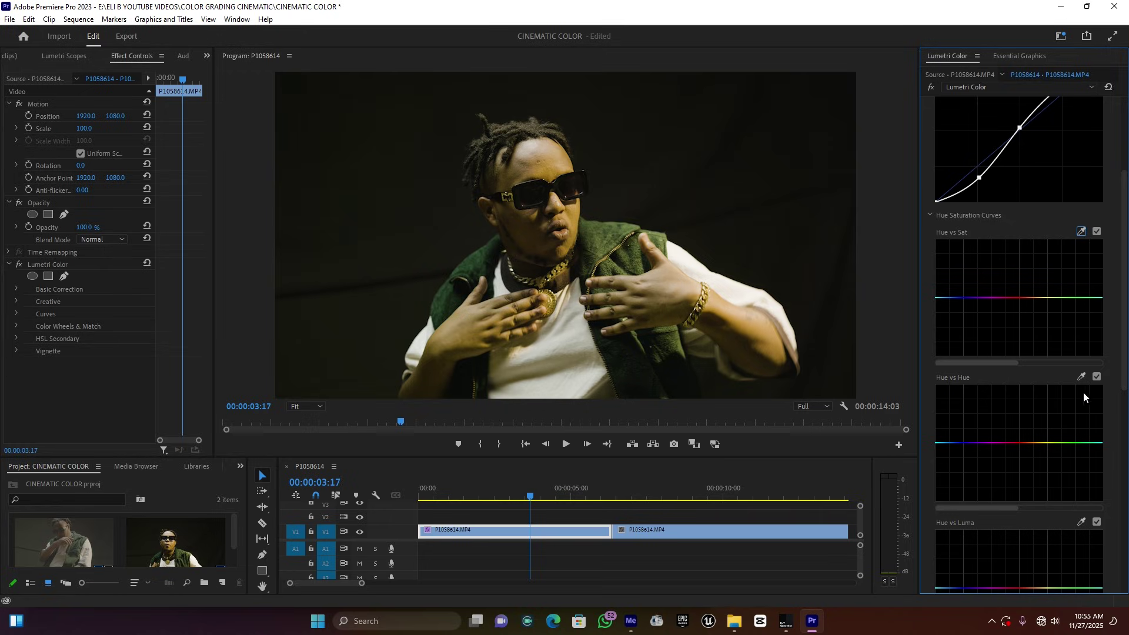
click(1084, 374)
click(542, 168)
drag(1033, 443, 1034, 436)
key(ctrl+z)
Anchor the Hue vs Hue curve at yellow and magenta-red, and raise red and orange points between them slightly to shift the skin tone
click(1045, 443)
click(1007, 444)
key(ctrl+z)
click(1009, 444)
click(1026, 443)
drag(1027, 441, 1027, 438)
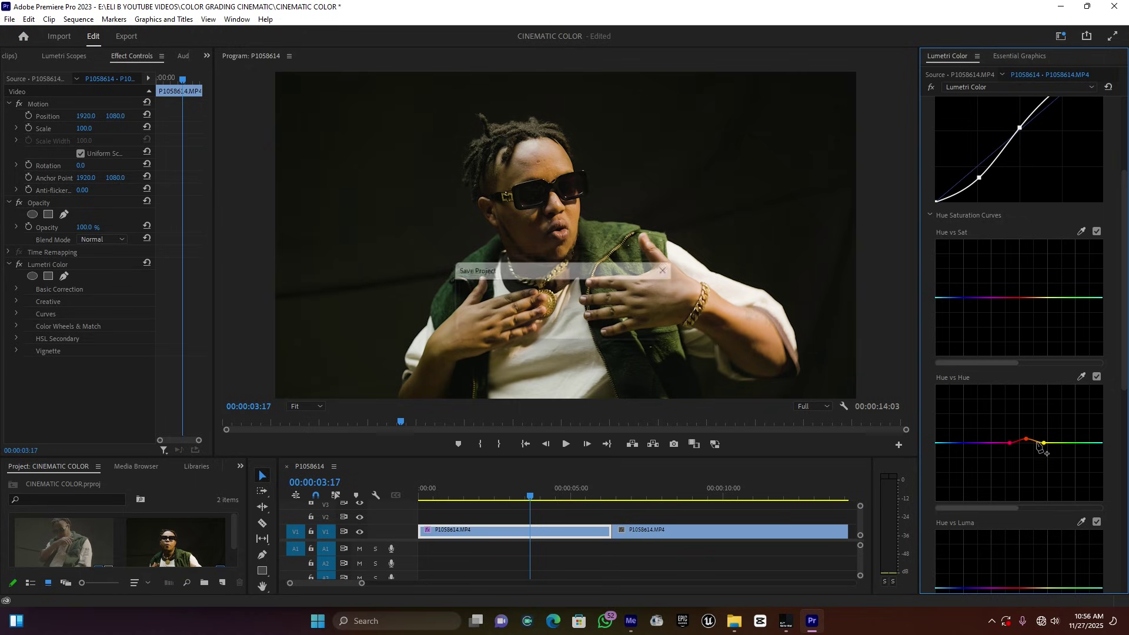
click(1038, 443)
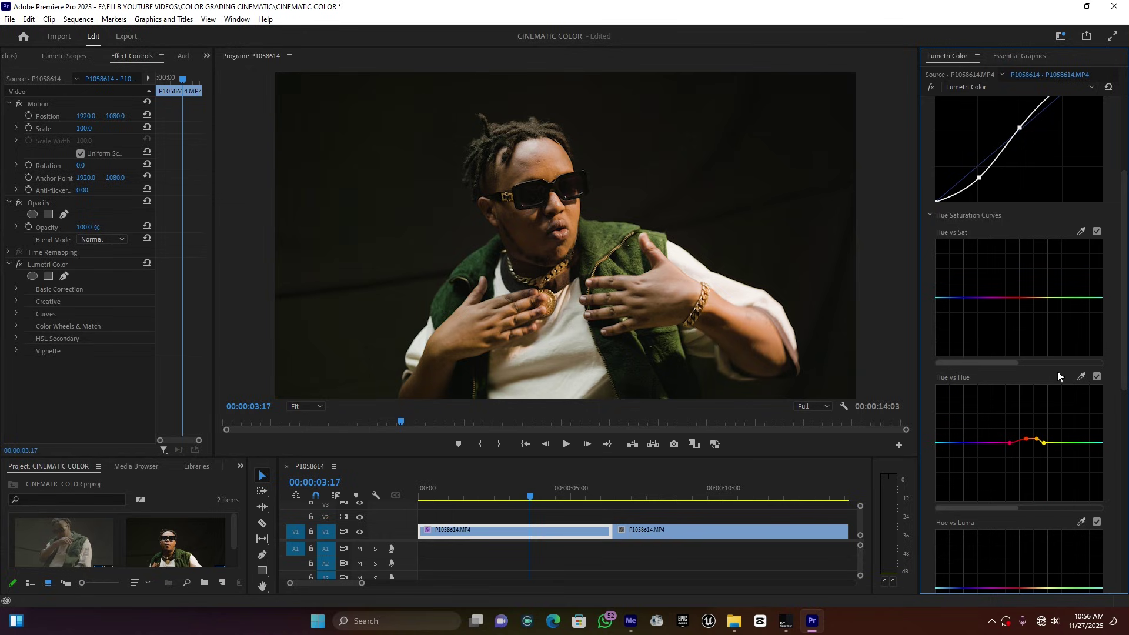
click(1025, 440)
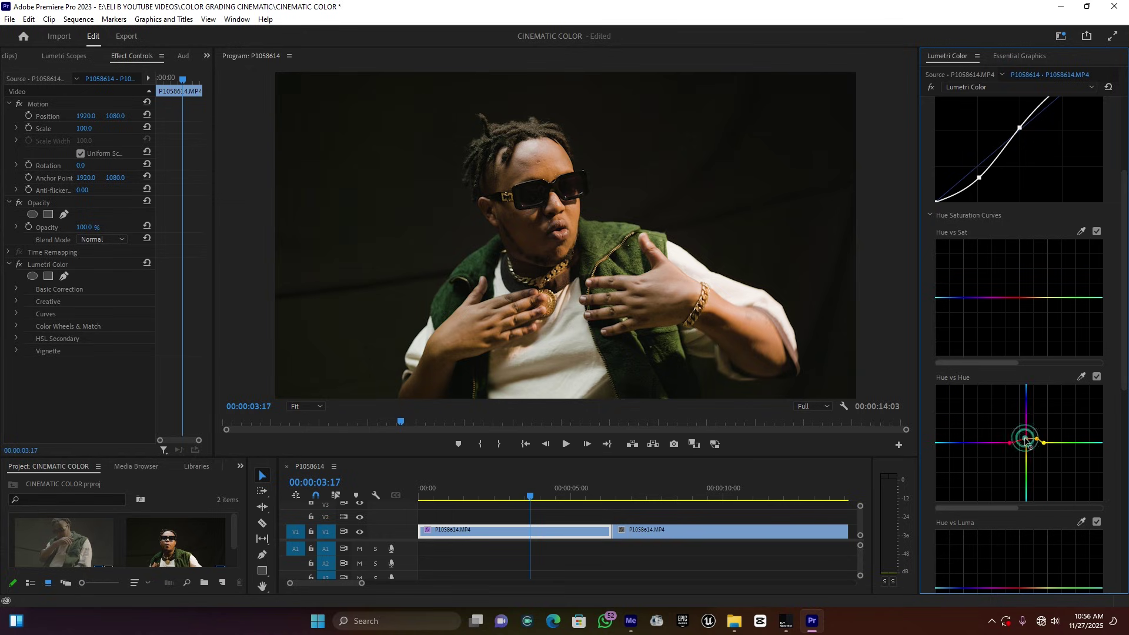
drag(1024, 440, 1023, 440)
Anchor the Hue vs Sat curve at yellow and magenta-red, and raise an orange point between them slightly to boost skin saturation
click(1044, 297)
click(1008, 297)
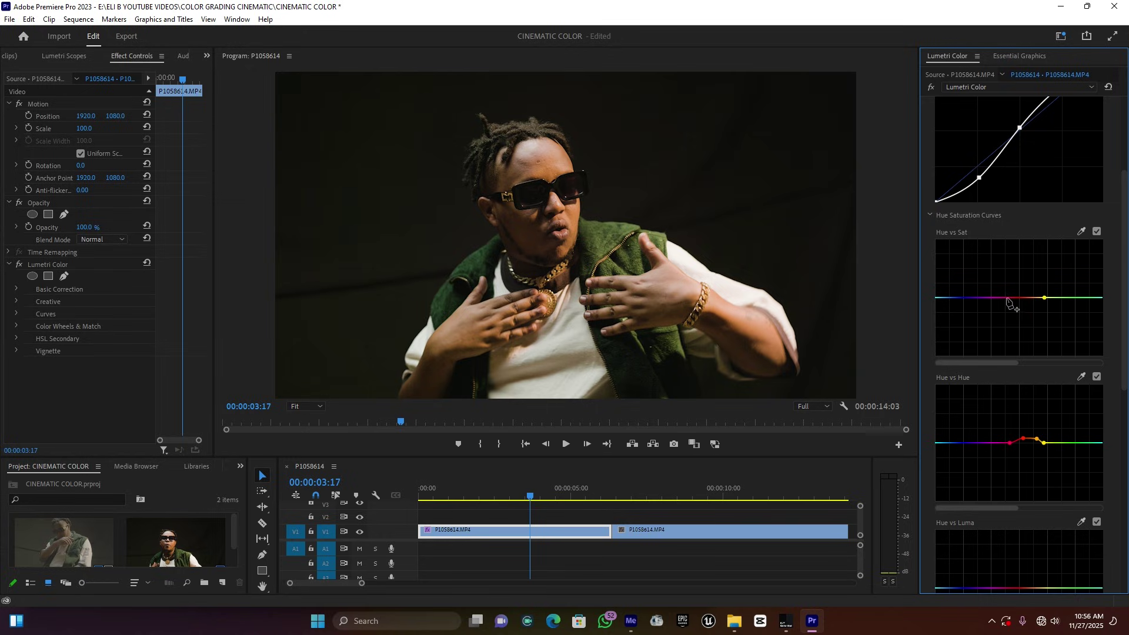
drag(1025, 298, 1028, 294)
Anchor the Hue vs Luma curve at yellow and magenta-red, lower an orange point between them slightly, and check the result full-size
scroll(995, 319, down, 5)
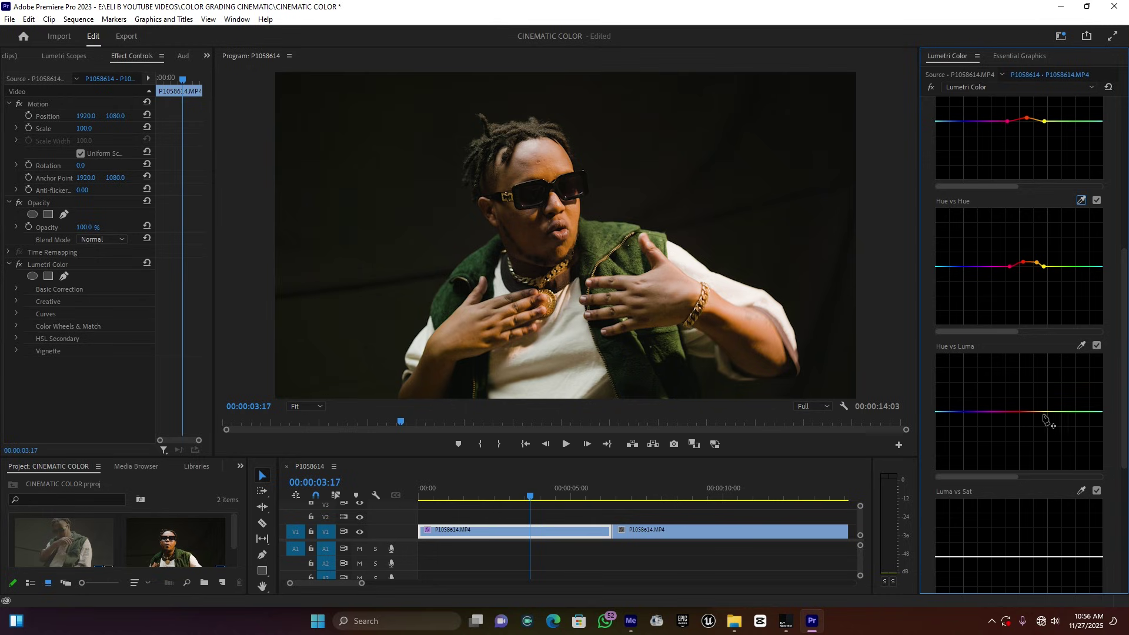
click(1042, 412)
click(1009, 412)
drag(1027, 412, 1032, 424)
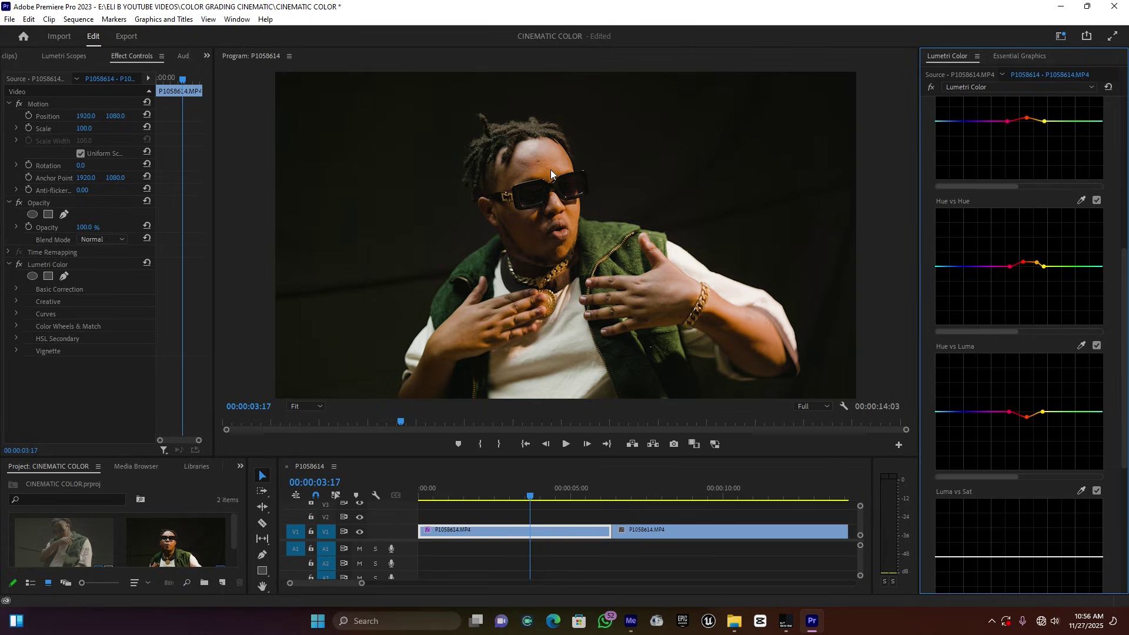
key(grave)
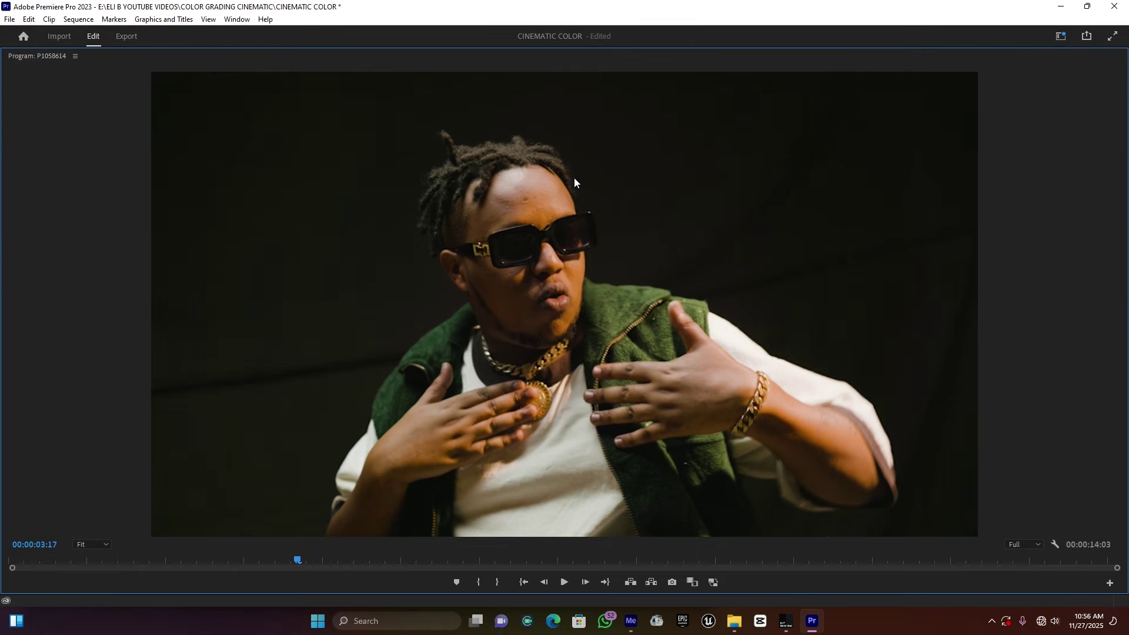
key(grave)
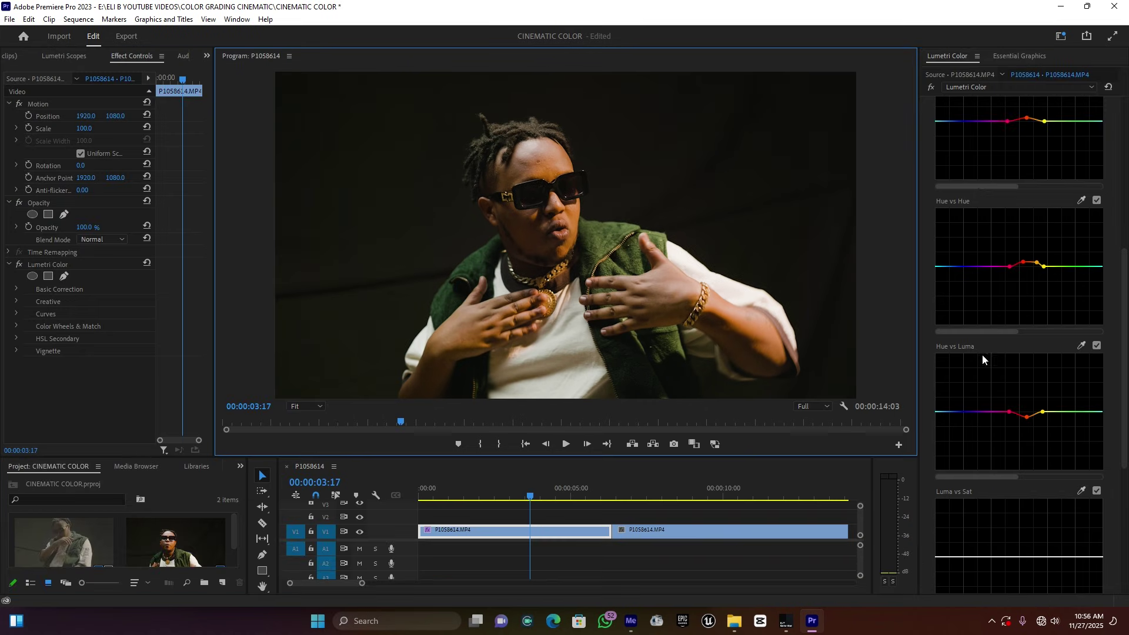
Anchor the Hue vs Sat curve at cyan-green and raise a green point beside it to boost the vest's saturation
scroll(987, 311, up, 5)
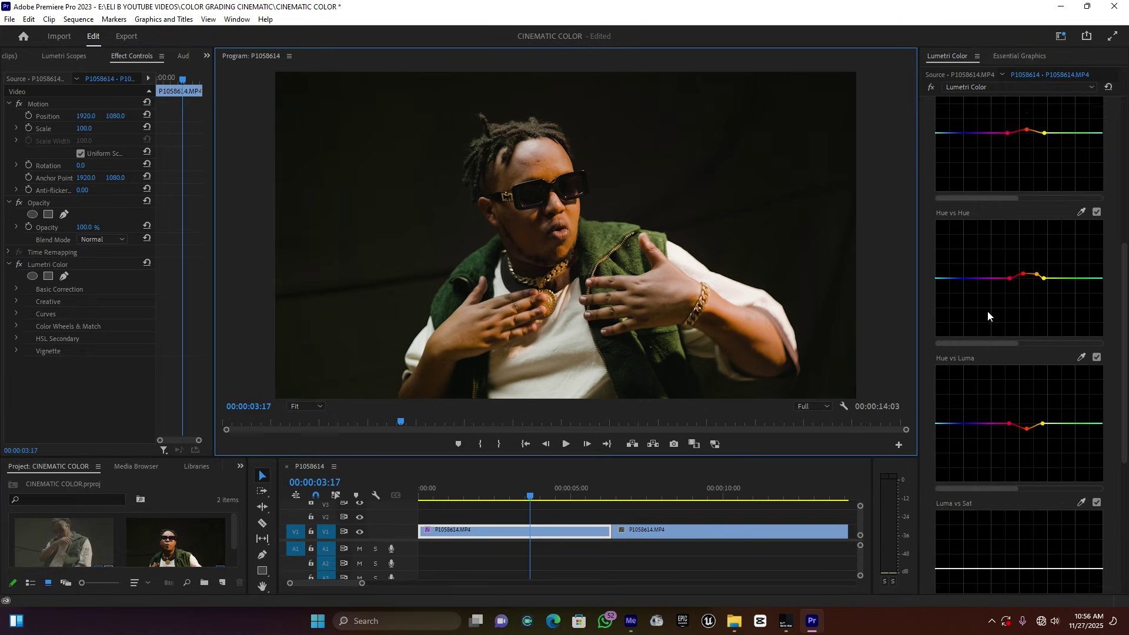
scroll(991, 317, up, 3)
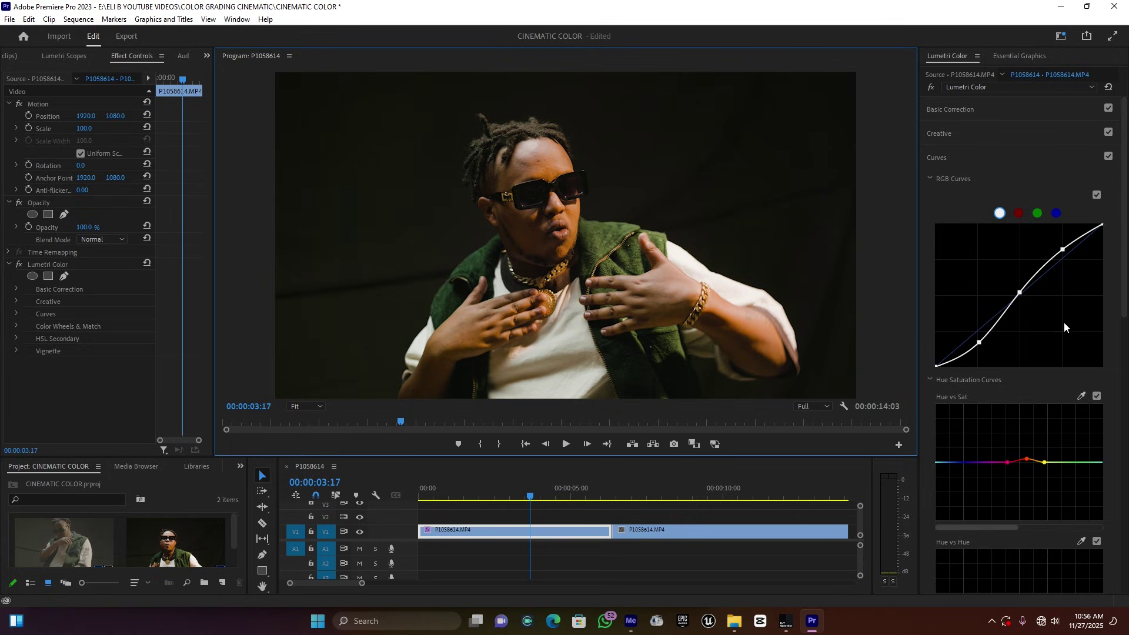
click(1091, 462)
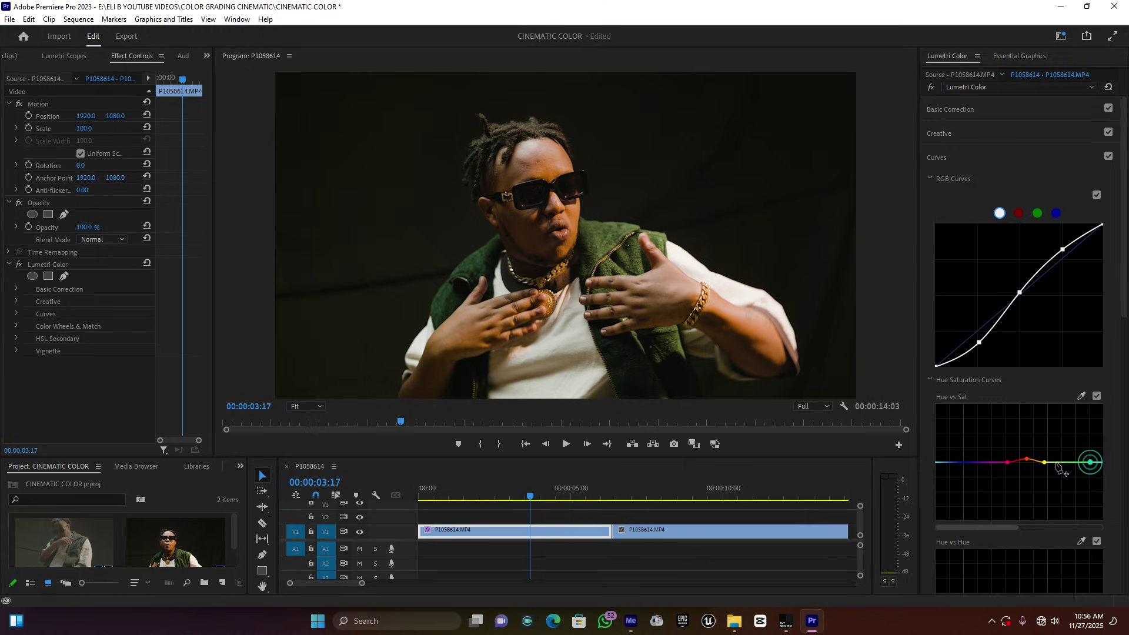
drag(1059, 462, 1076, 445)
Try to shift the vest's green by lowering a point on the Hue vs Hue curve beside a cyan-green anchor, and delete that point
scroll(1063, 462, down, 3)
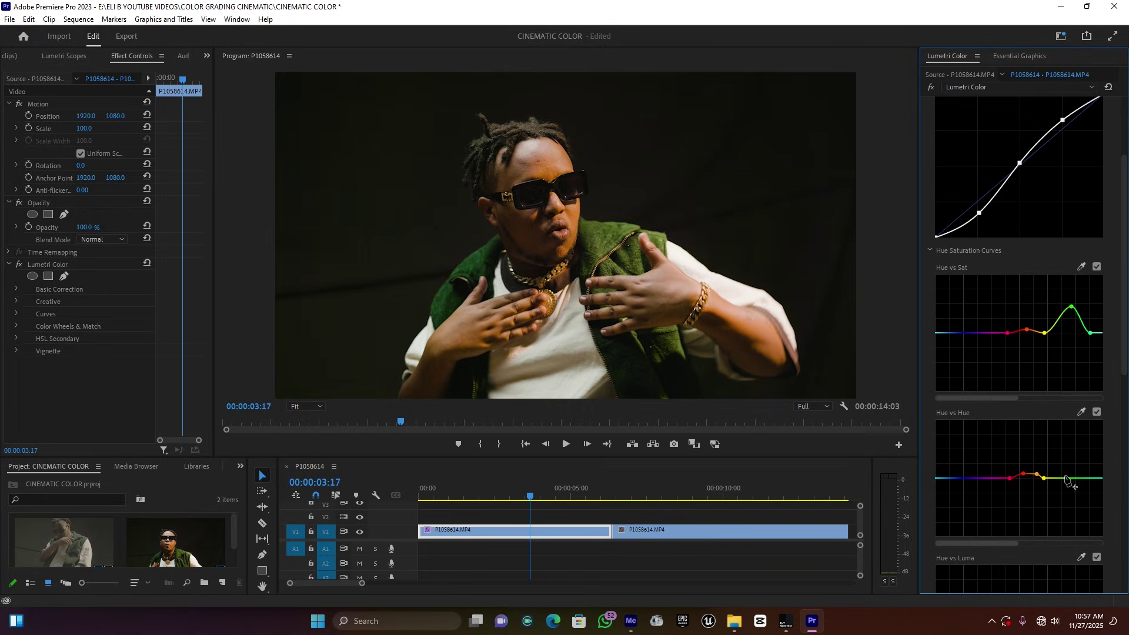
click(1087, 478)
drag(1062, 478, 1069, 506)
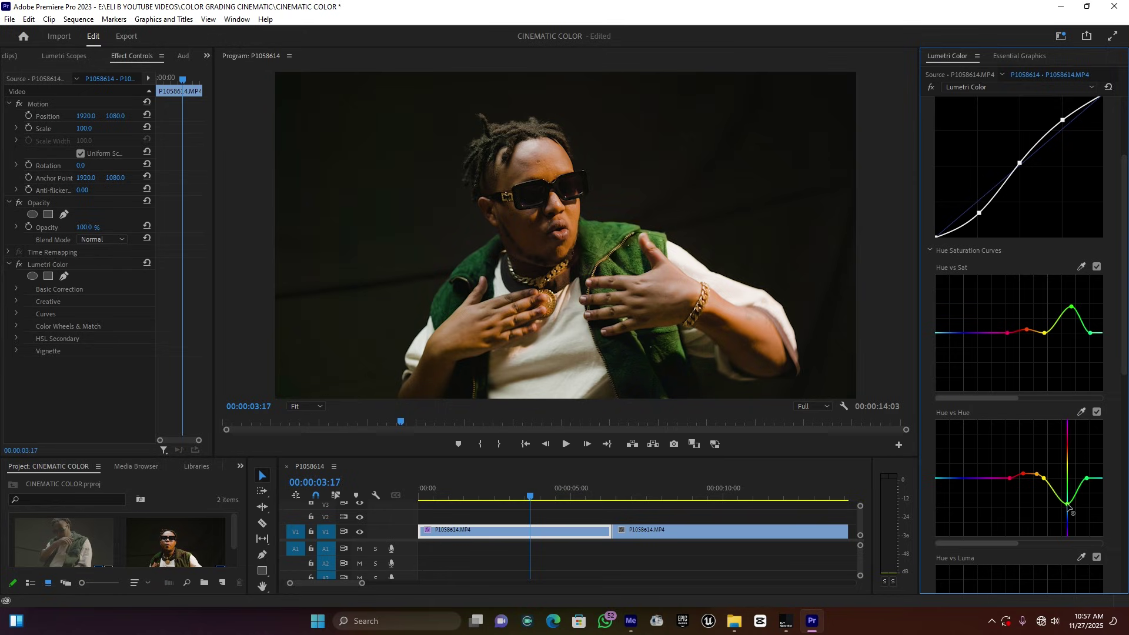
ctrl+click(1067, 504)
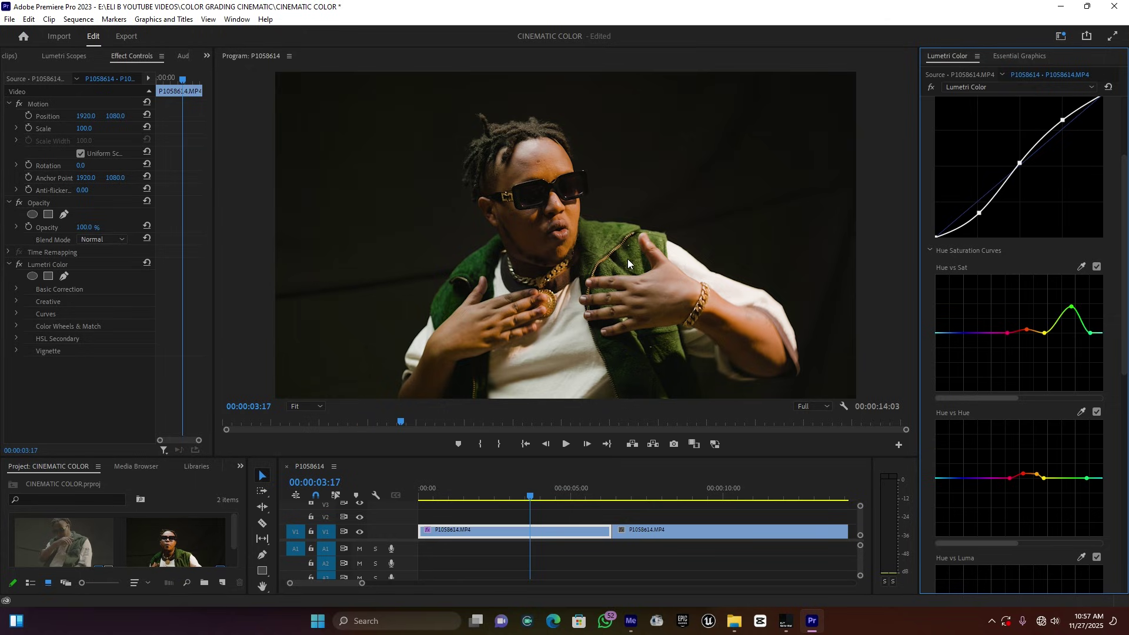
Step the playhead back three frames to 00:00:03:14 to check the grade on another frame
key(Left)
key(Left)
key(Left)
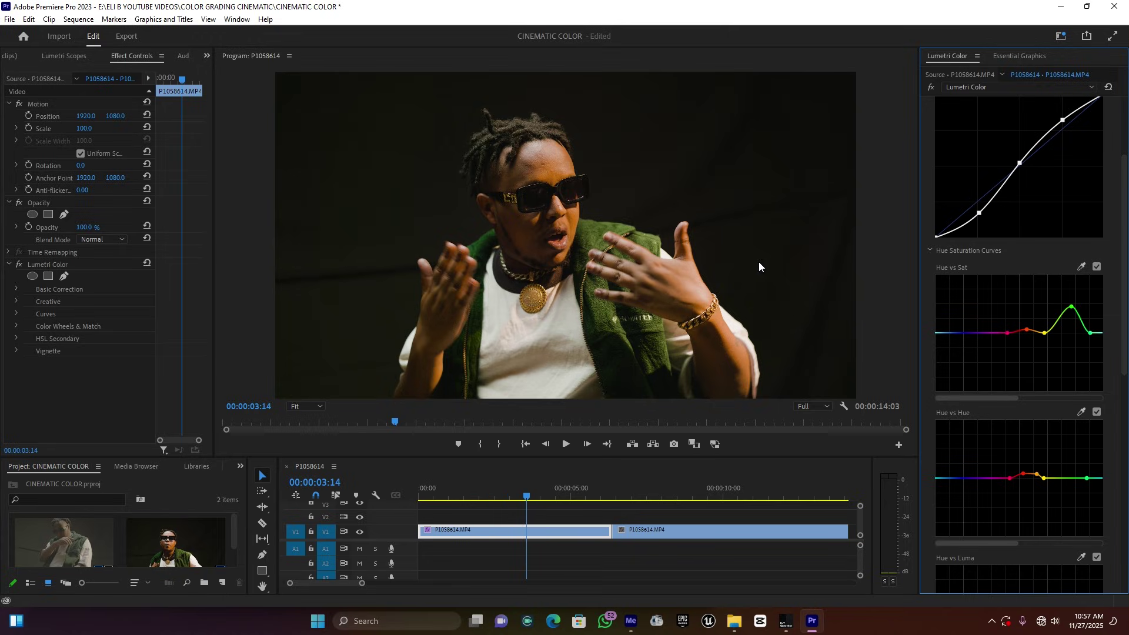
Darken the shadows slightly and tint them faintly toward blue in Color Wheels & Match, and compare with the section switched off and on
scroll(1025, 200, up, 5)
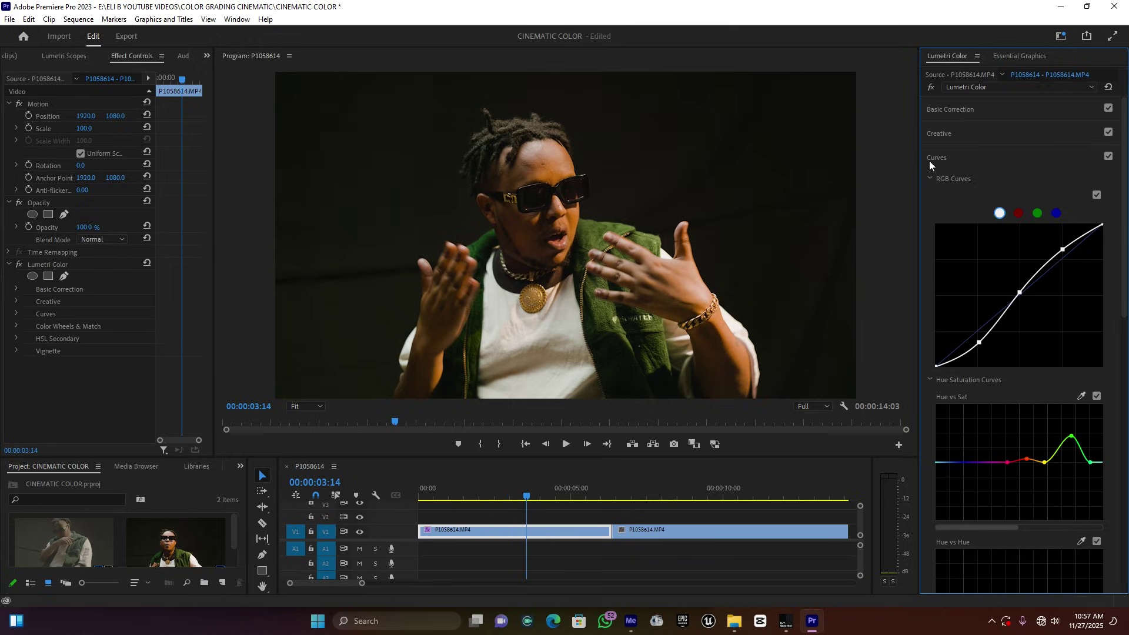
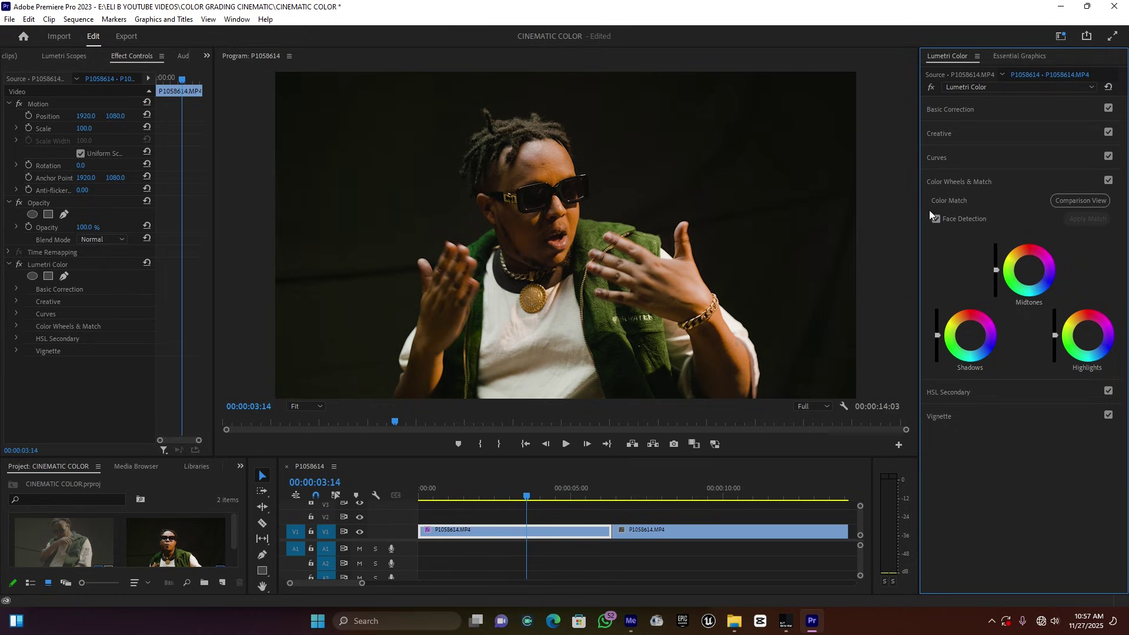
click(937, 335)
drag(937, 339, 938, 325)
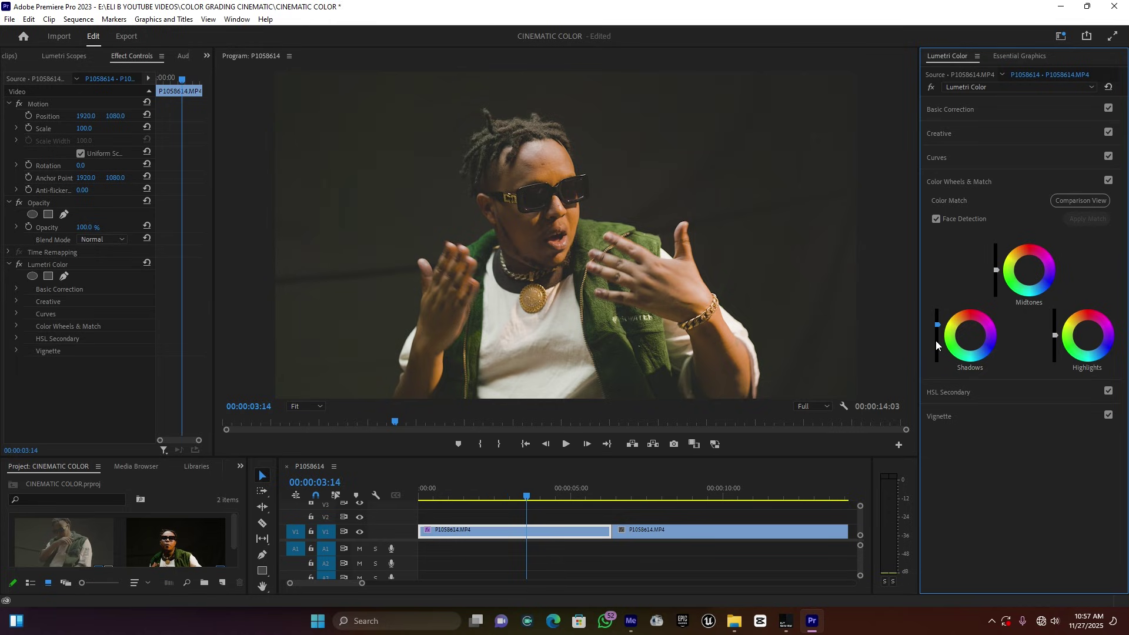
double_click(939, 340)
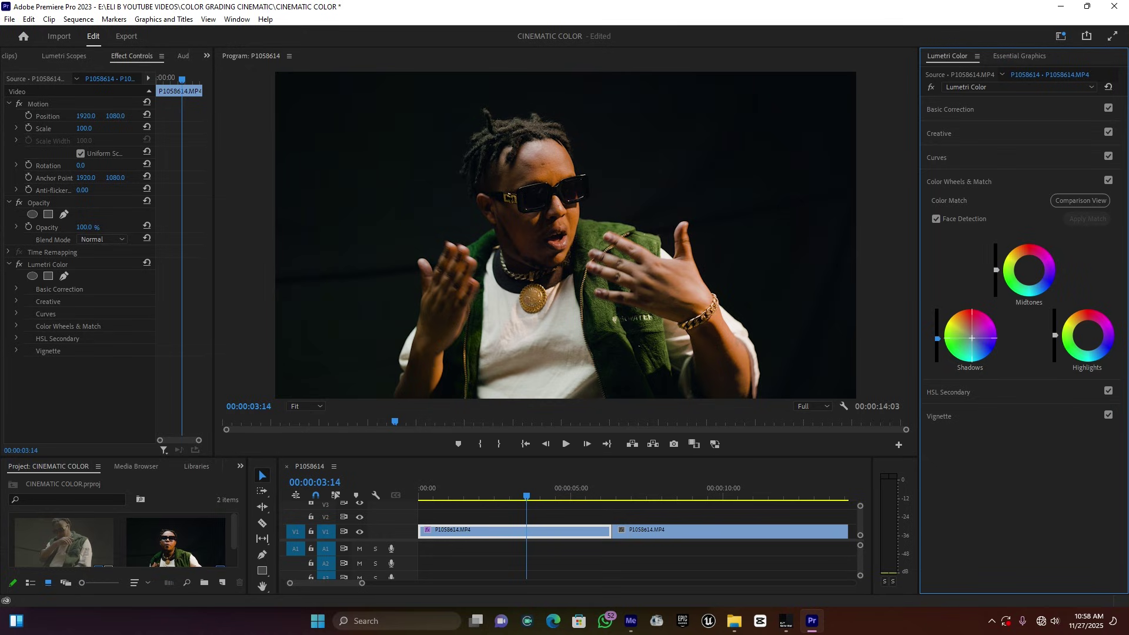
click(1108, 179)
click(1109, 180)
Tint the midtones and highlights very slightly toward warm tones with their color wheels
drag(1030, 274, 1028, 270)
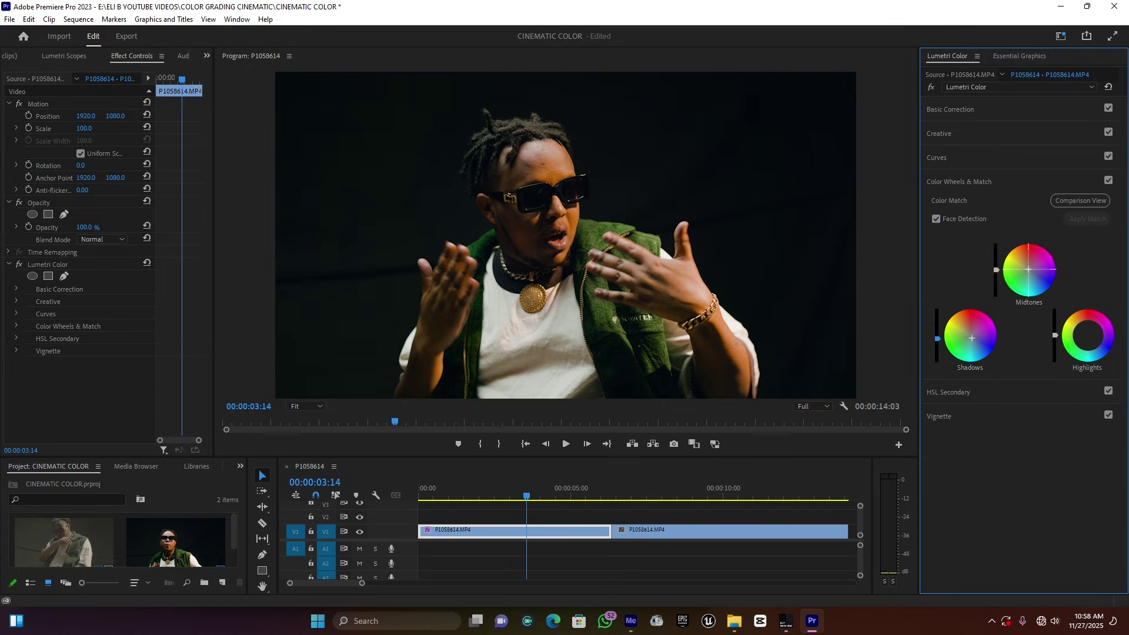
drag(1029, 269, 1028, 269)
drag(1090, 348, 1087, 335)
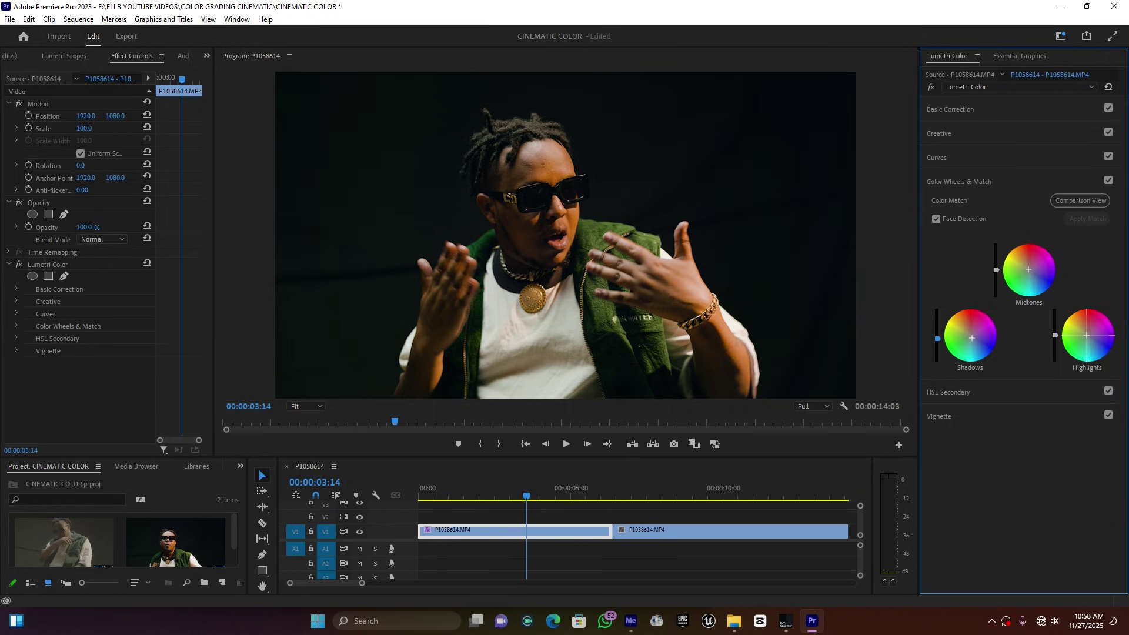
drag(1087, 336, 1086, 336)
drag(1086, 335, 1087, 336)
click(962, 178)
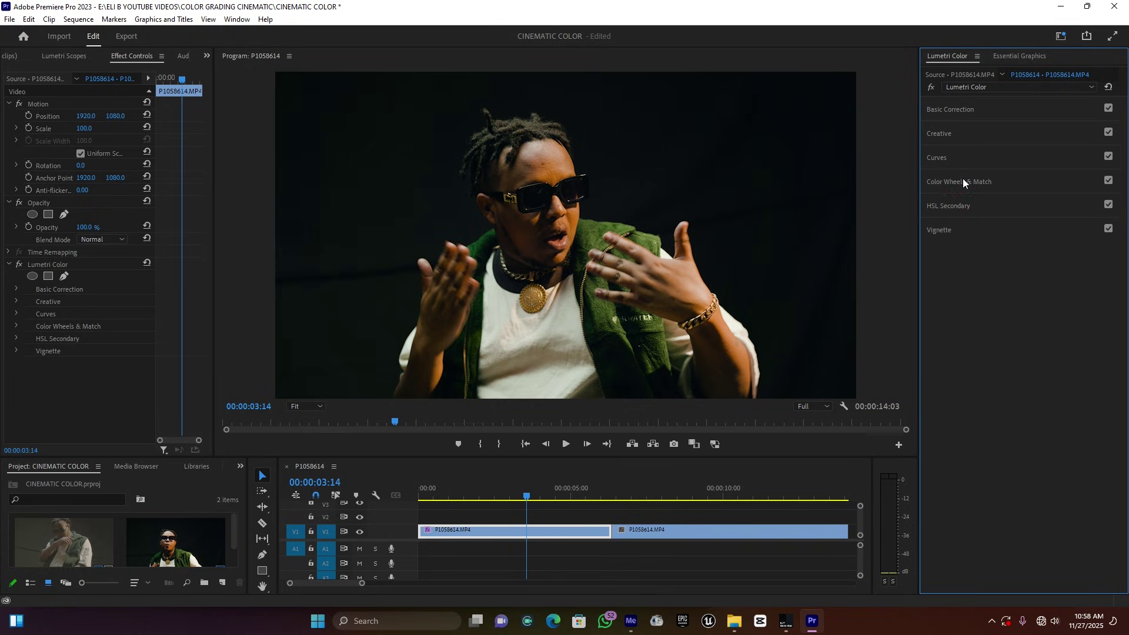
Key the skin tones in HSL Secondary from the red preset with the Color/Gray mask shown, extending hue toward orange and excluding the lowest saturations
click(968, 200)
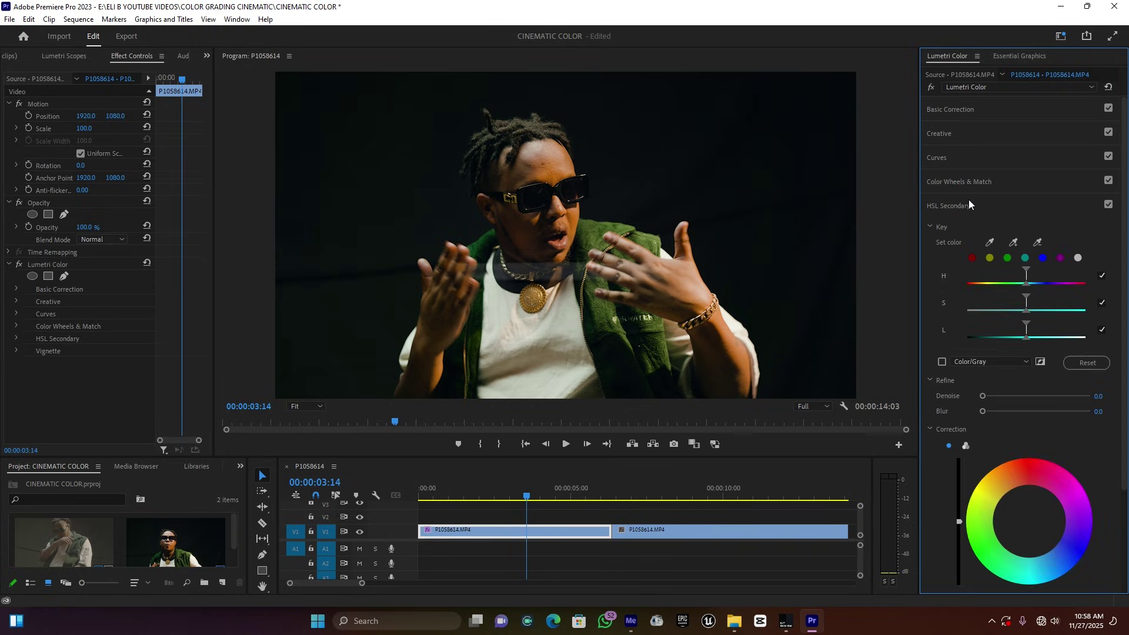
click(972, 257)
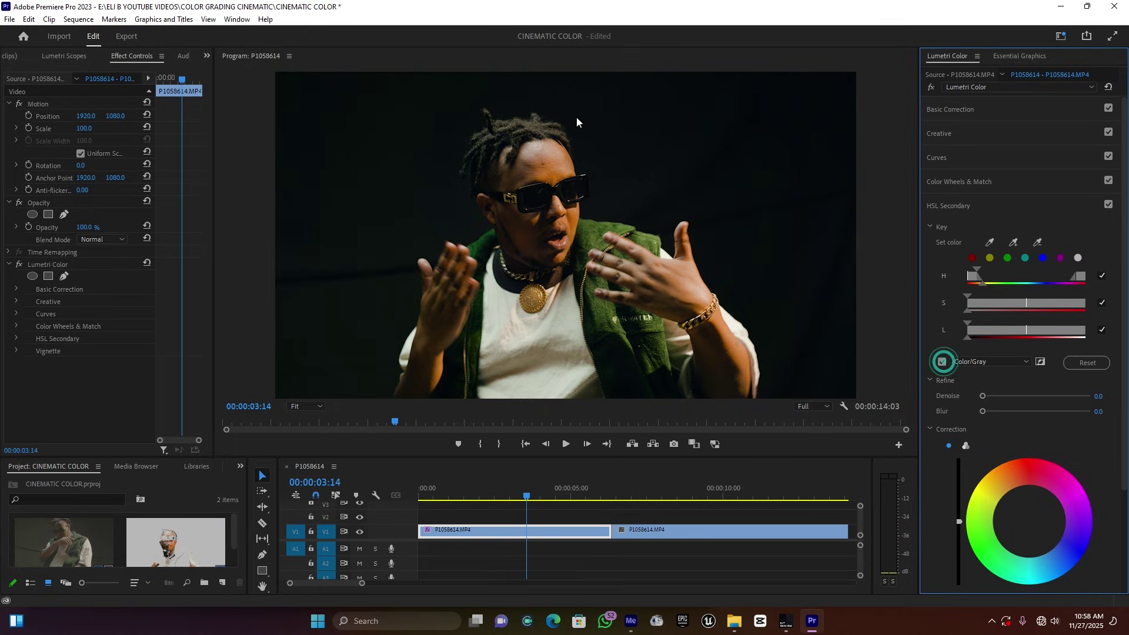
click(943, 362)
drag(975, 277, 979, 278)
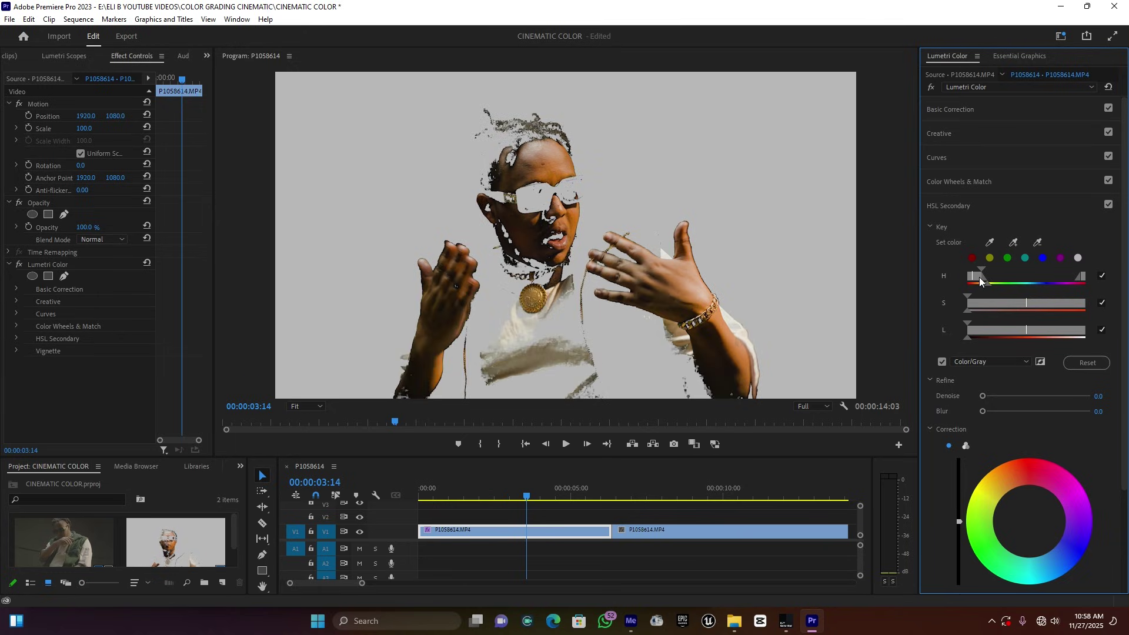
drag(979, 302, 987, 303)
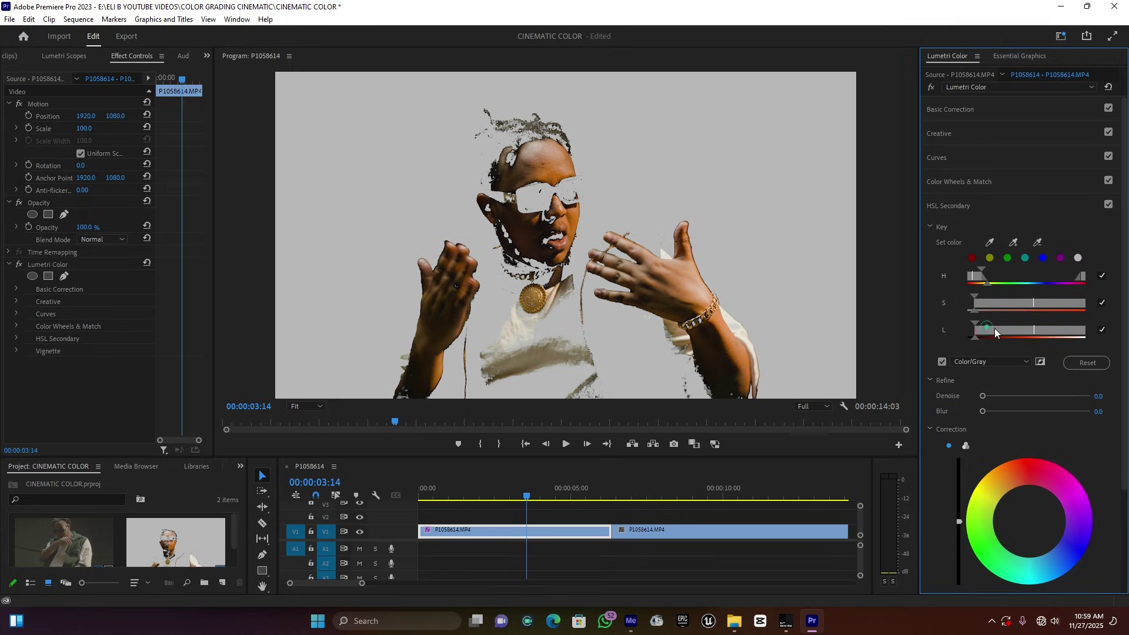
drag(990, 328, 998, 304)
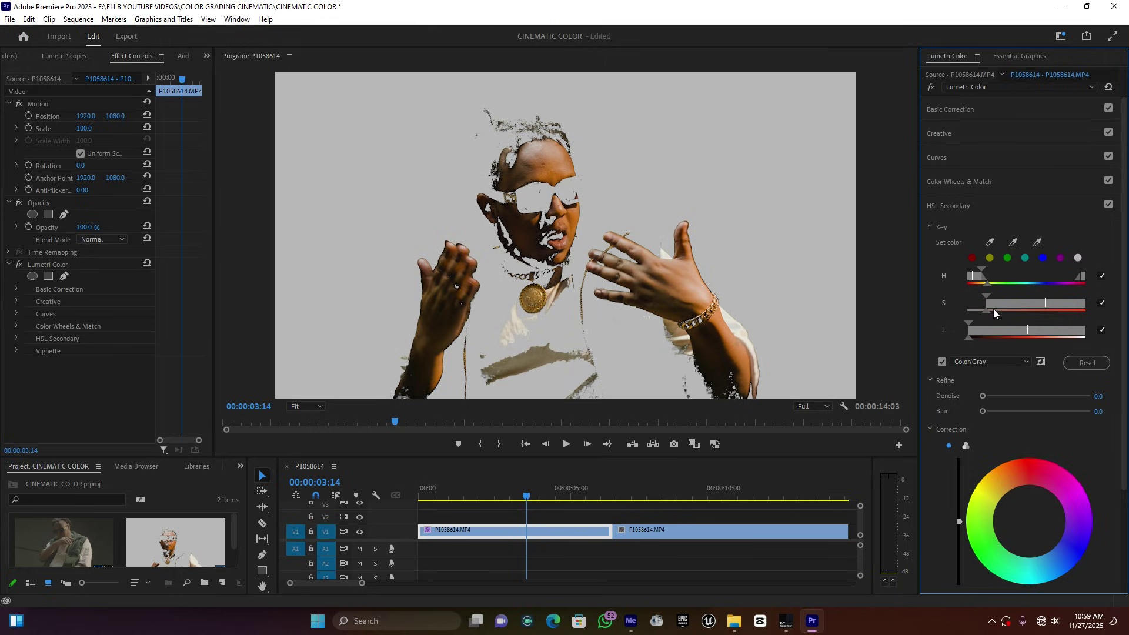
Soften the skin key with a Blur of 6.2 and hide the Color/Gray mask preview
click(986, 412)
drag(996, 412, 998, 412)
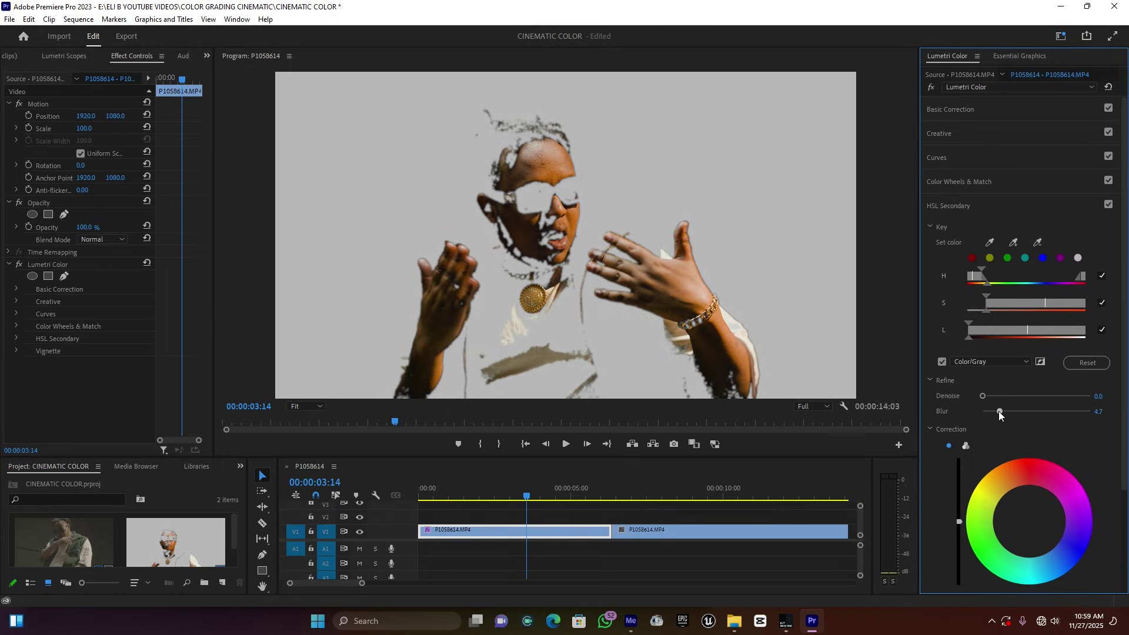
drag(998, 411, 1005, 411)
click(943, 362)
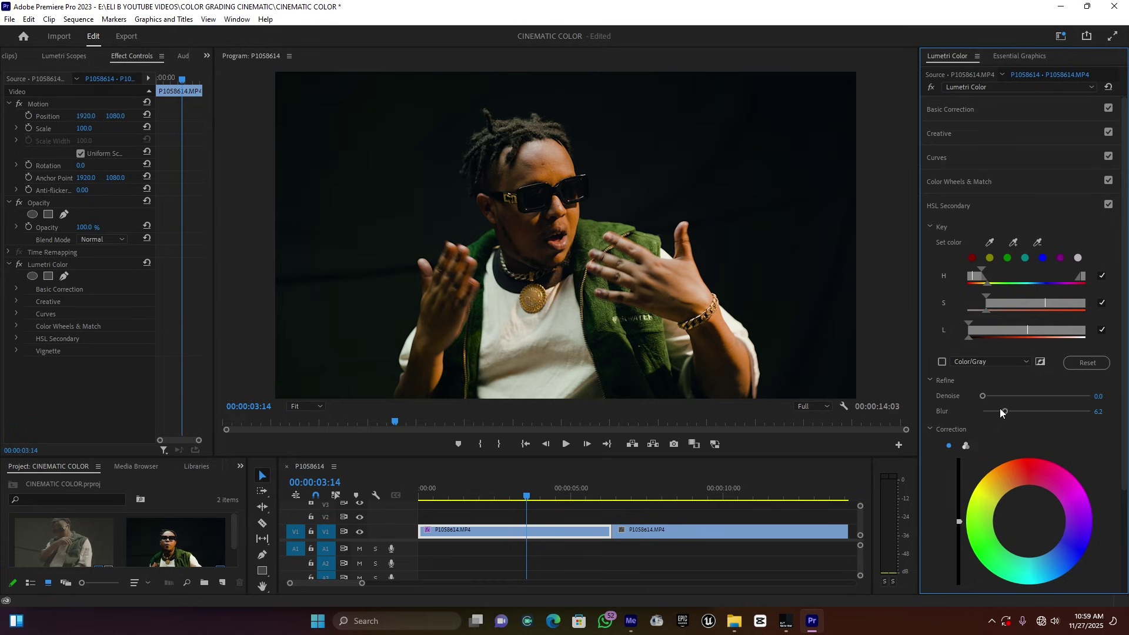
Warm the keyed skin tones with a Temperature of 17.4 and brighten them slightly in the HSL Secondary correction
scroll(1069, 438, down, 4)
drag(1043, 473, 1047, 477)
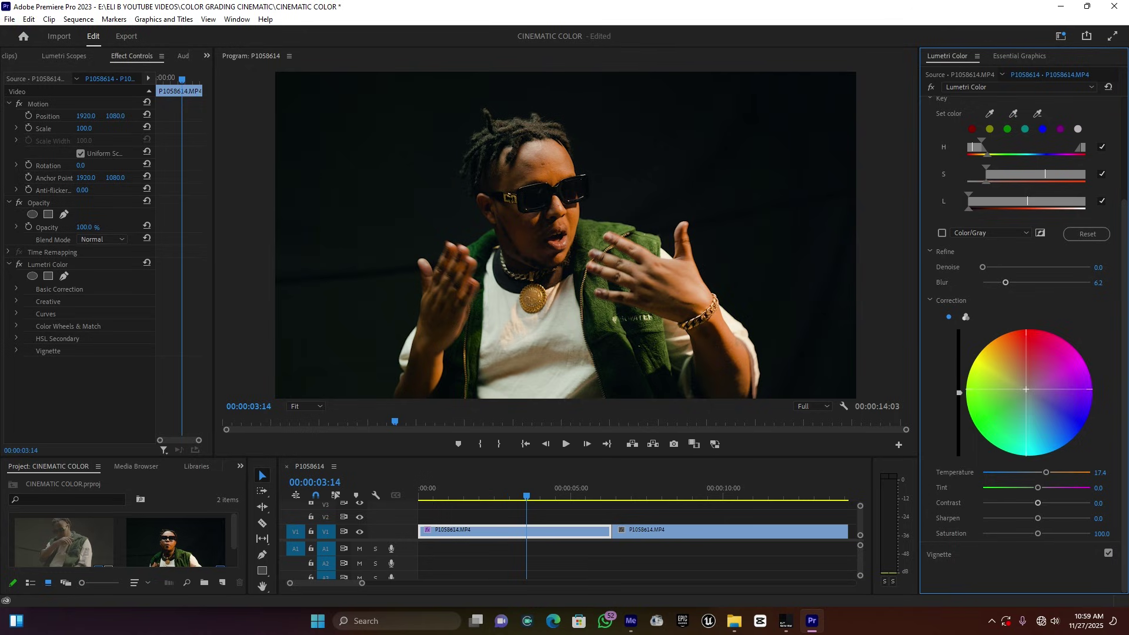
drag(959, 392, 960, 386)
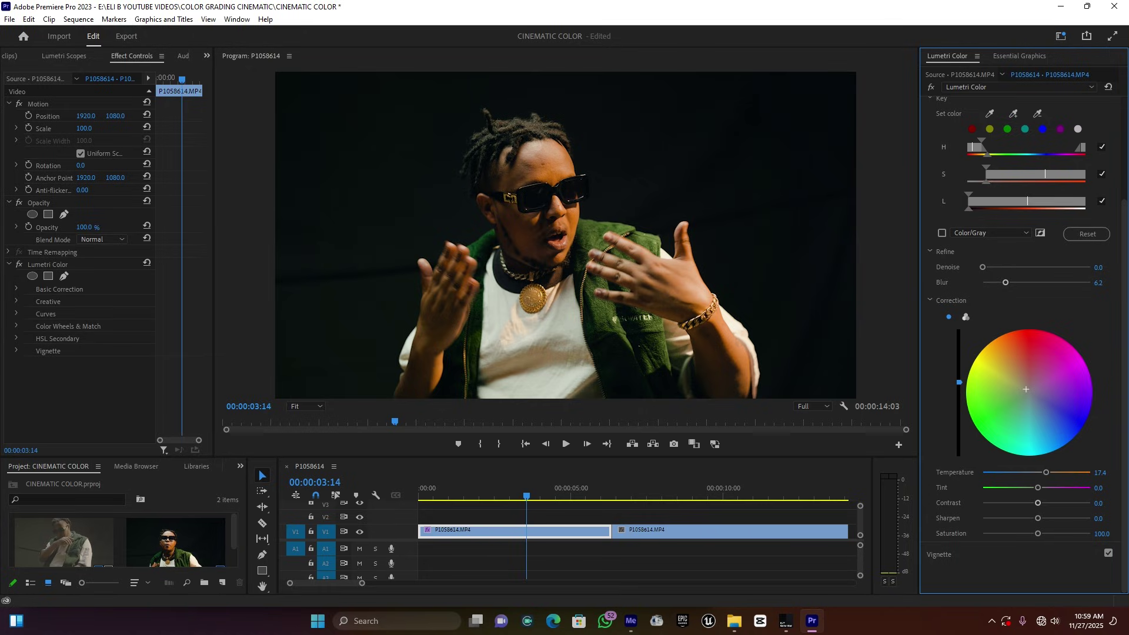
Check the grade at several frames up to 00:00:04:00 and compare the clip with Lumetri Color switched off and on
click(486, 495)
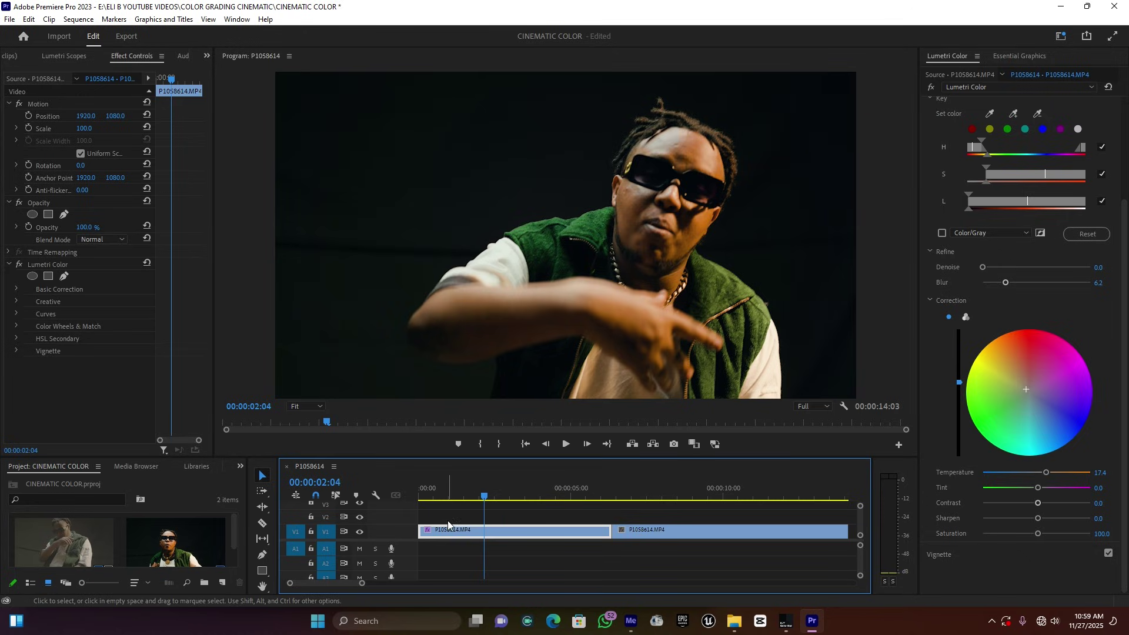
click(518, 492)
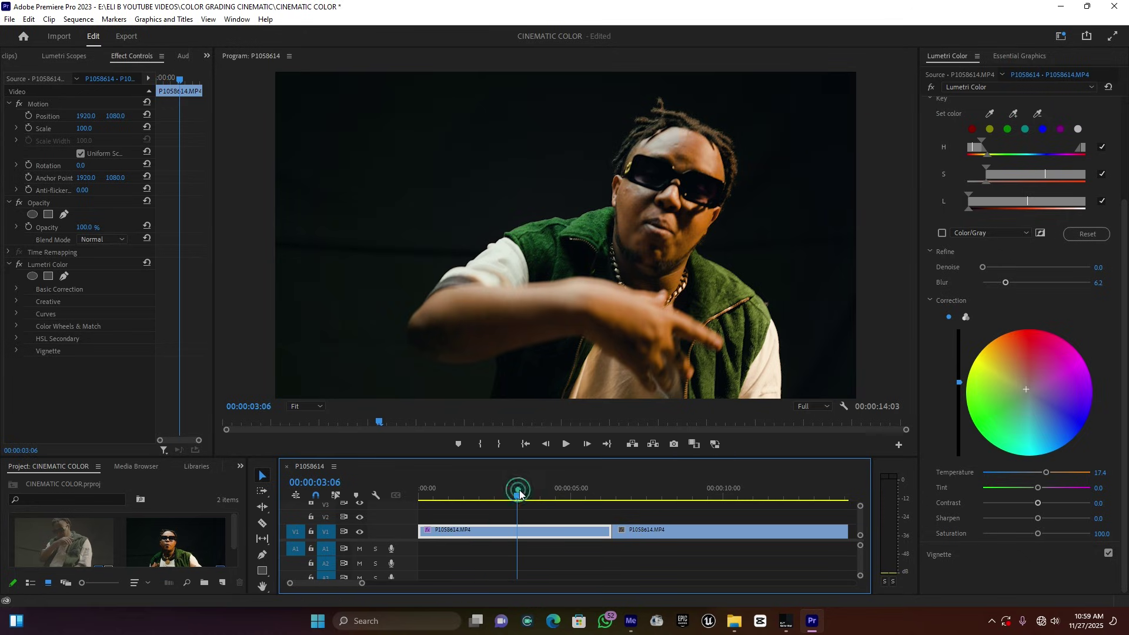
click(542, 493)
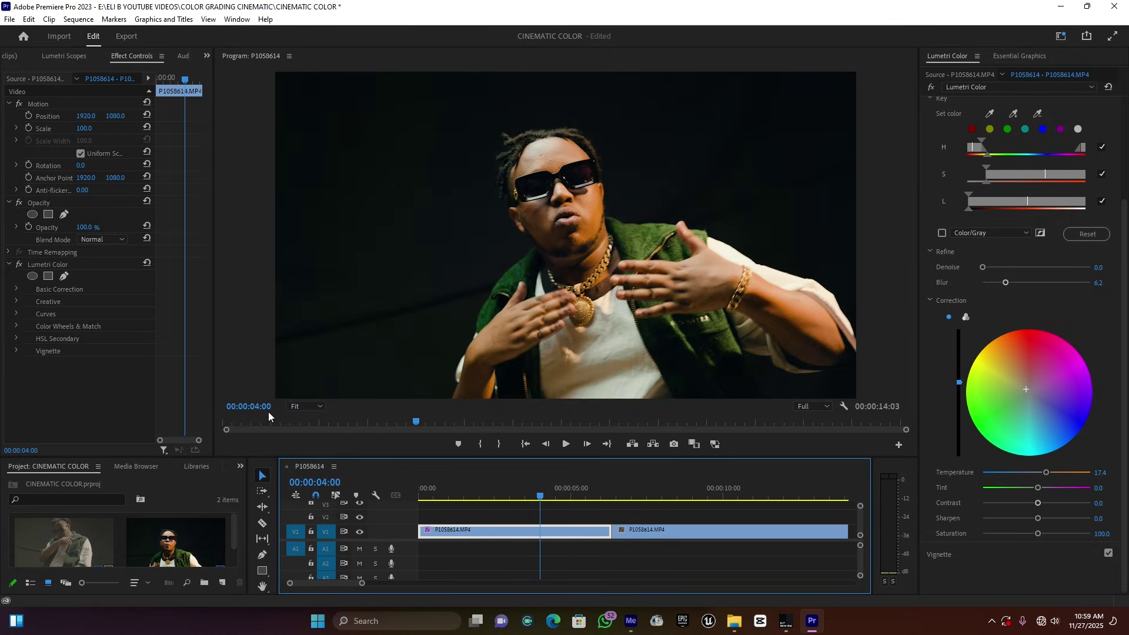
click(20, 265)
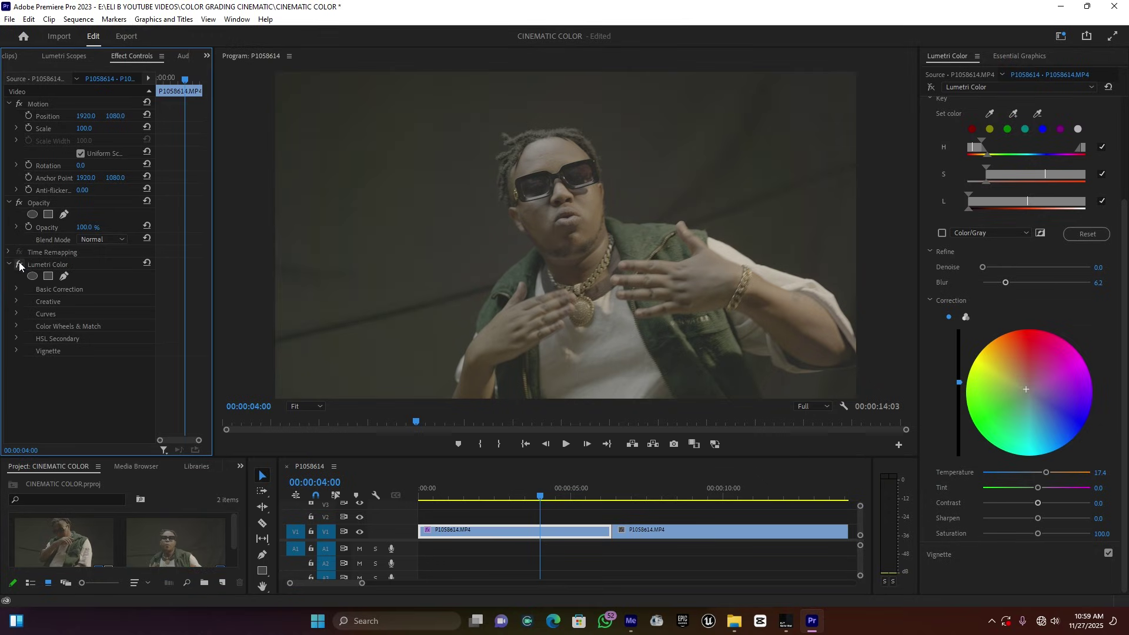
click(20, 265)
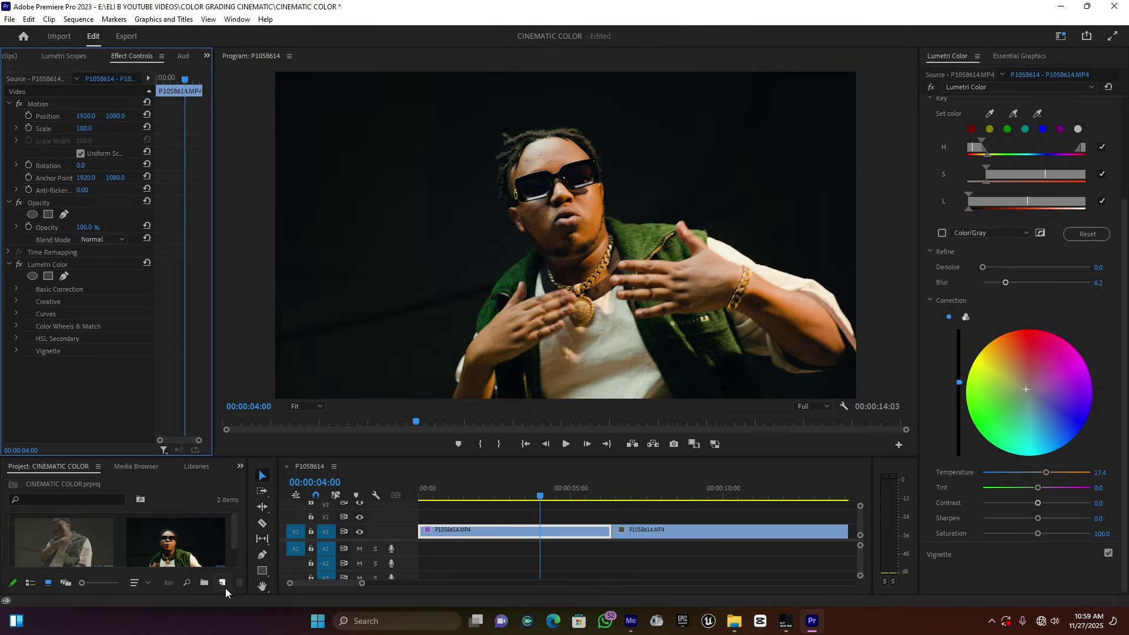
Create a 3840 x 2160, 25 fps adjustment layer and place it on V2 above the first P1058614.MP4 clip
click(224, 582)
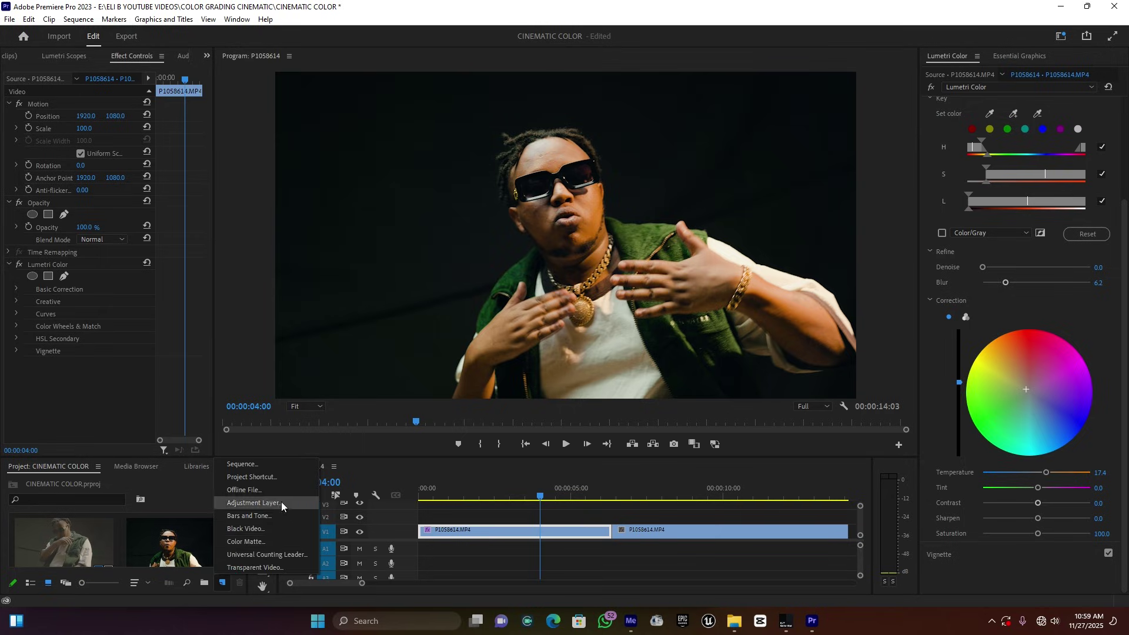
key(Escape)
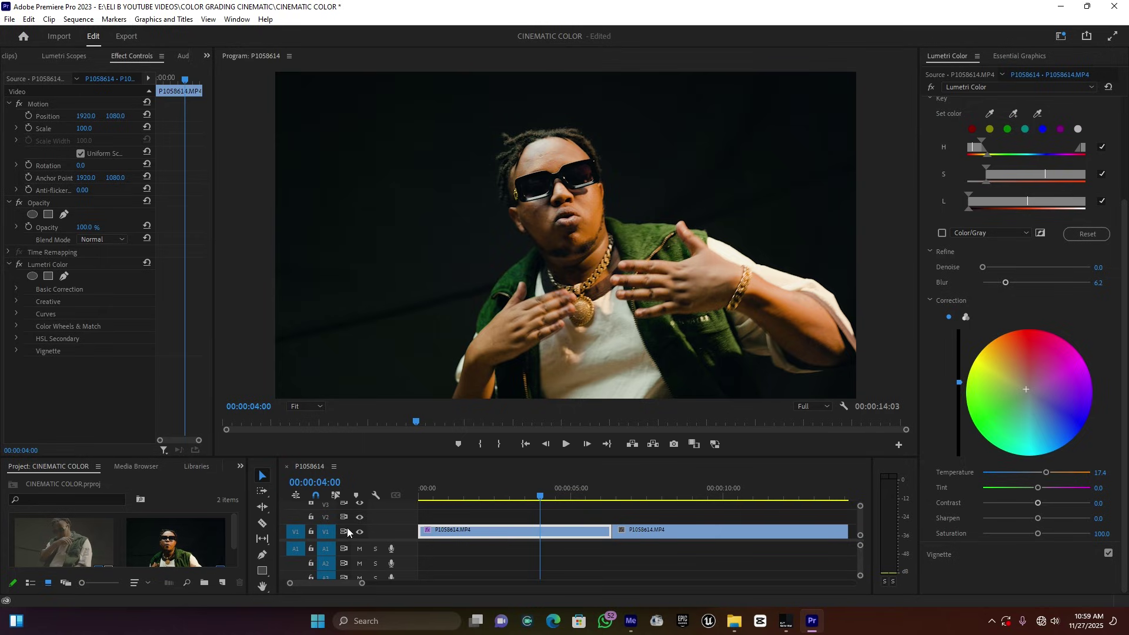
scroll(236, 532, down, 1)
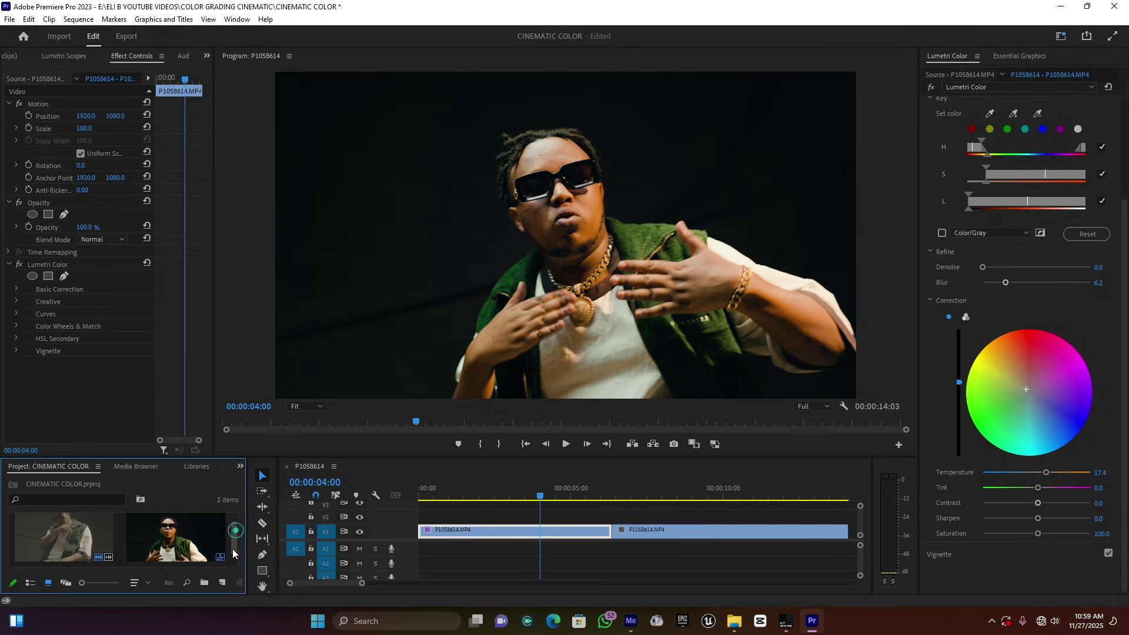
click(222, 582)
click(273, 501)
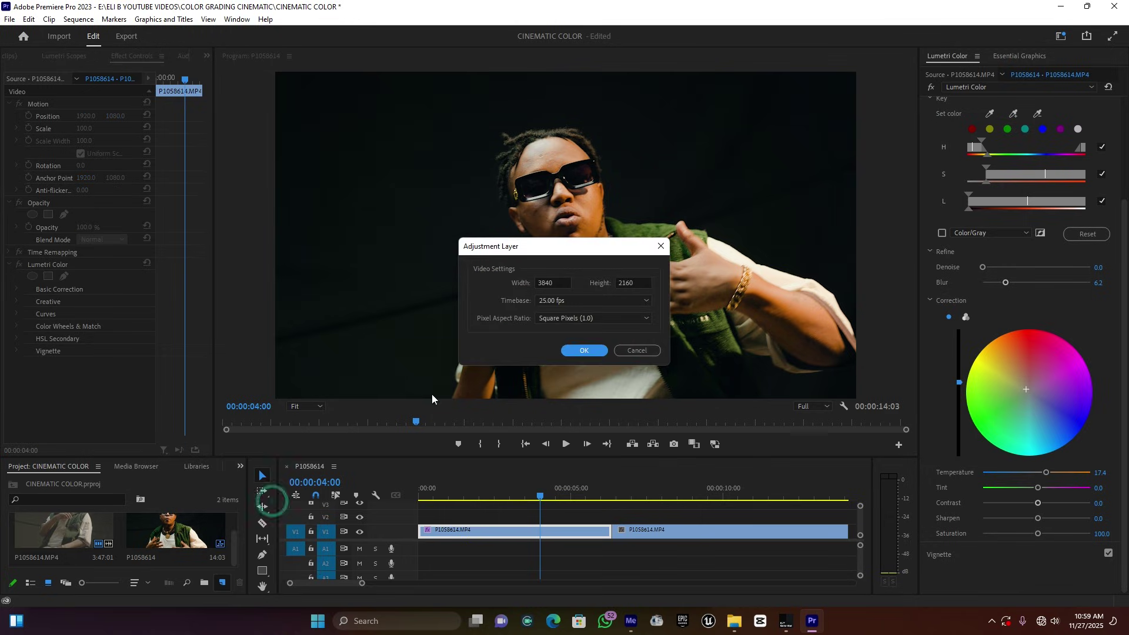
click(588, 350)
drag(88, 538, 612, 518)
click(574, 520)
Start an HSL Secondary key on the adjustment layer with the green preset color and show its Color/Gray mask
scroll(953, 194, up, 2)
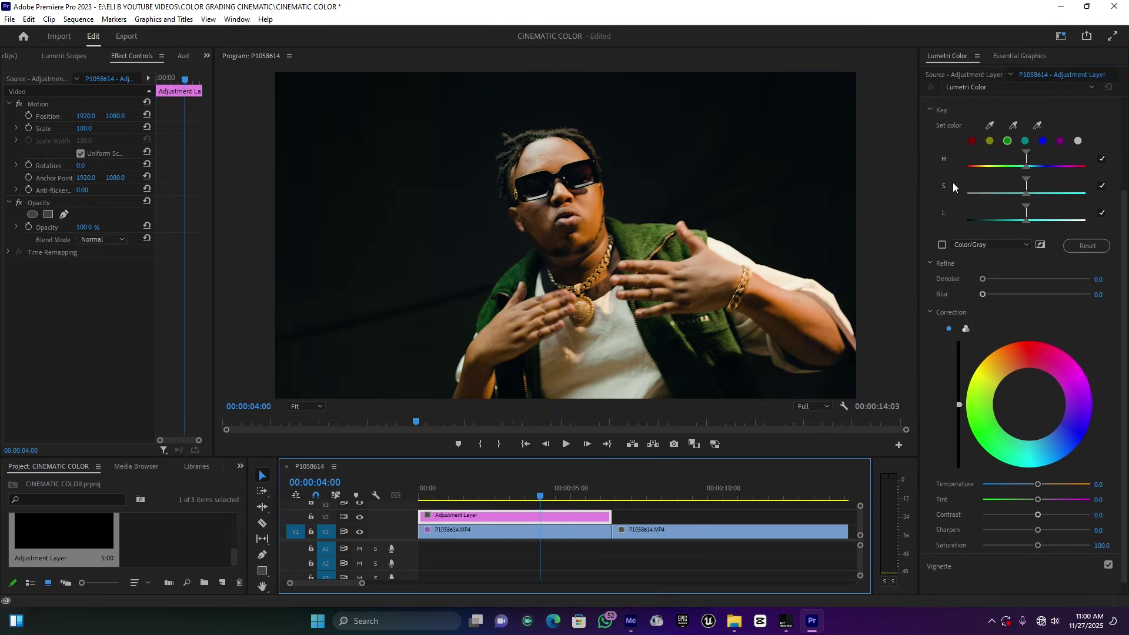
click(950, 144)
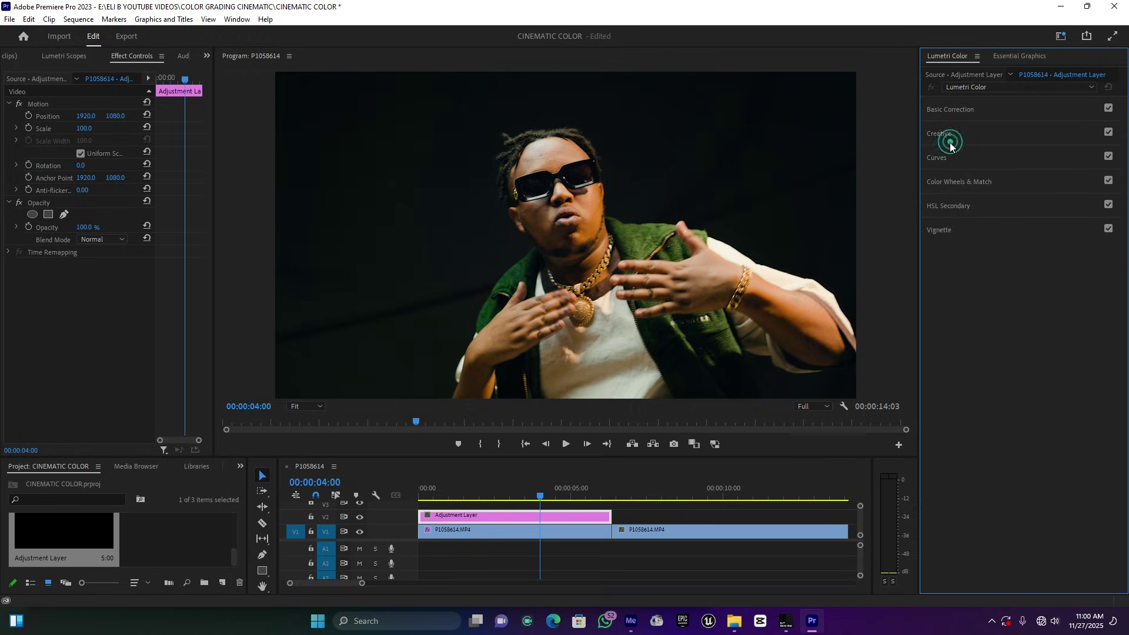
click(956, 203)
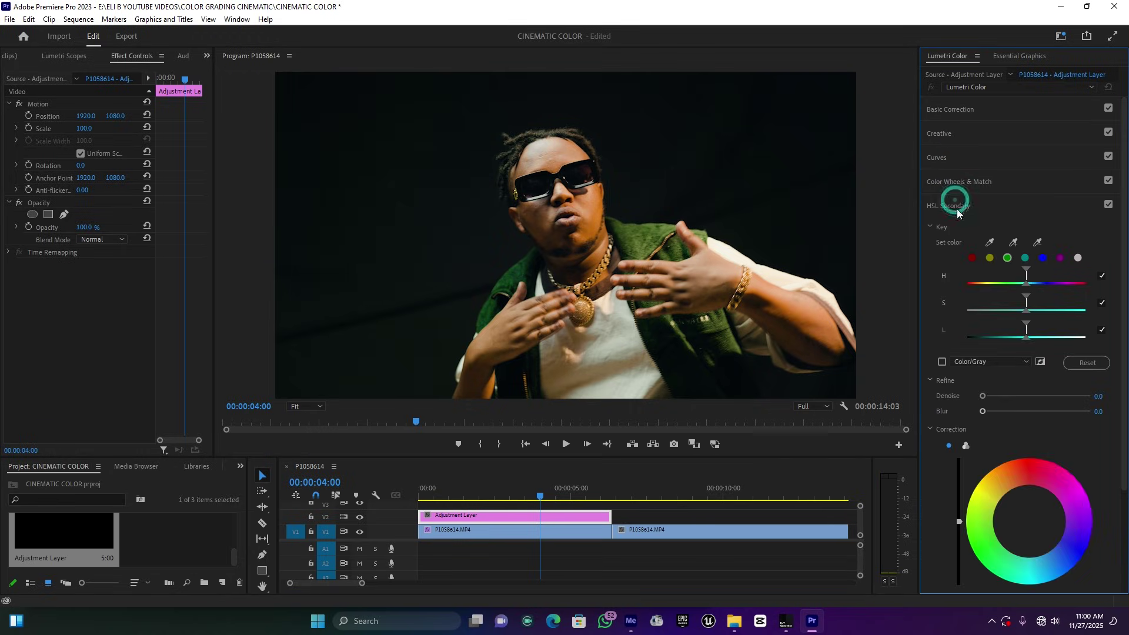
click(1008, 258)
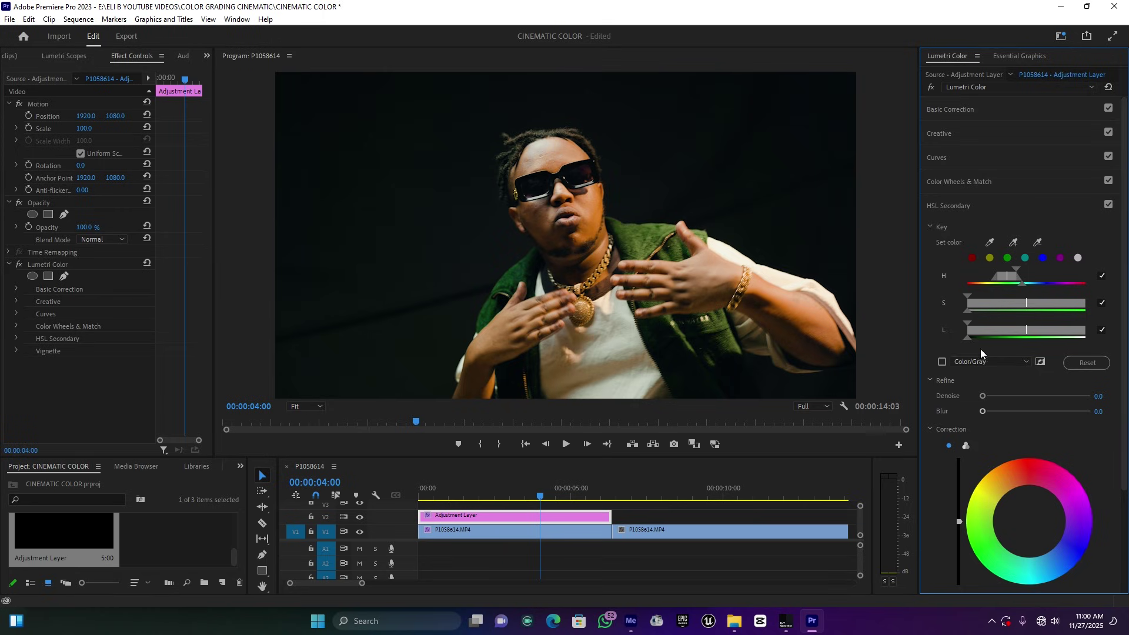
click(943, 362)
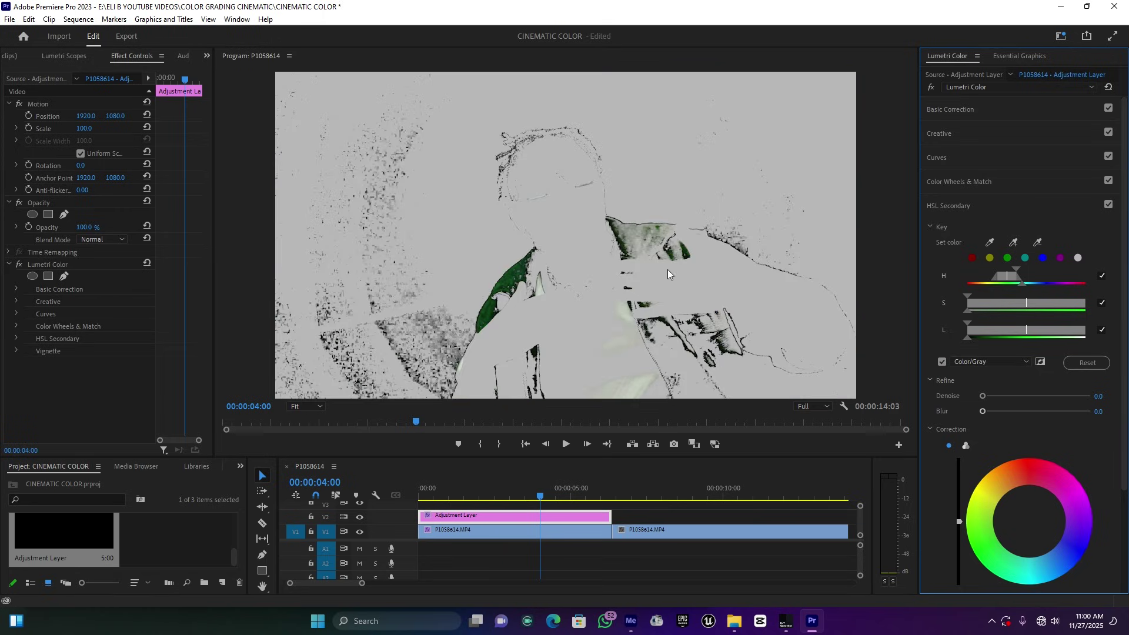
Confine the green key to the vest by refining its hue, saturation and luma ranges with a Blur of 5.2, and hide the mask
click(1004, 278)
click(1012, 268)
drag(1019, 270, 1014, 269)
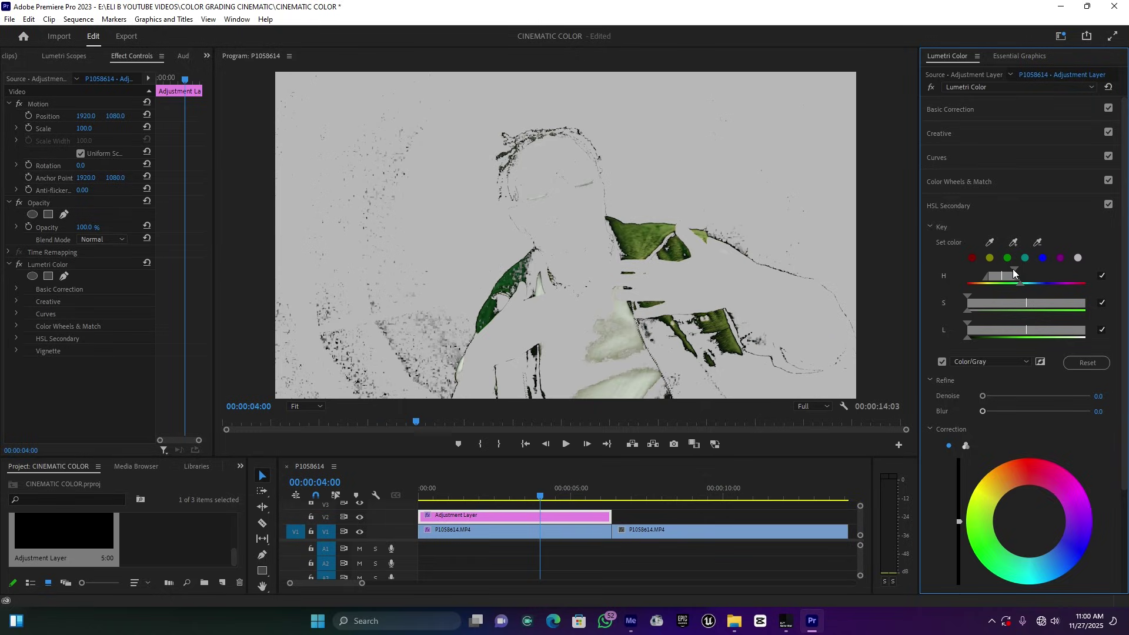
drag(1005, 305, 1011, 333)
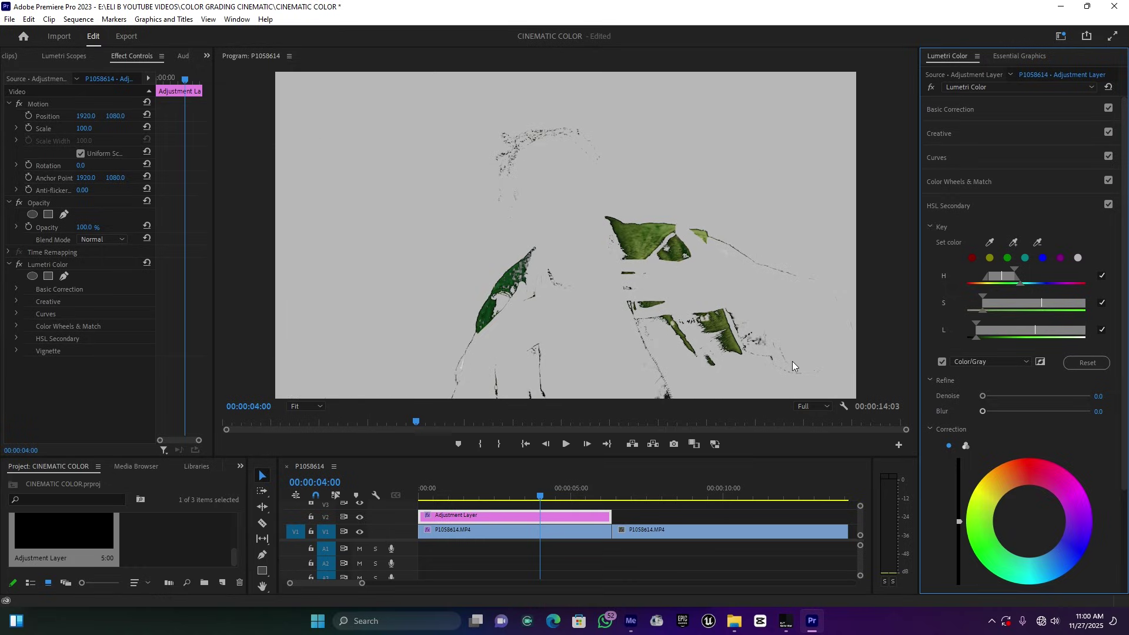
drag(996, 411, 997, 410)
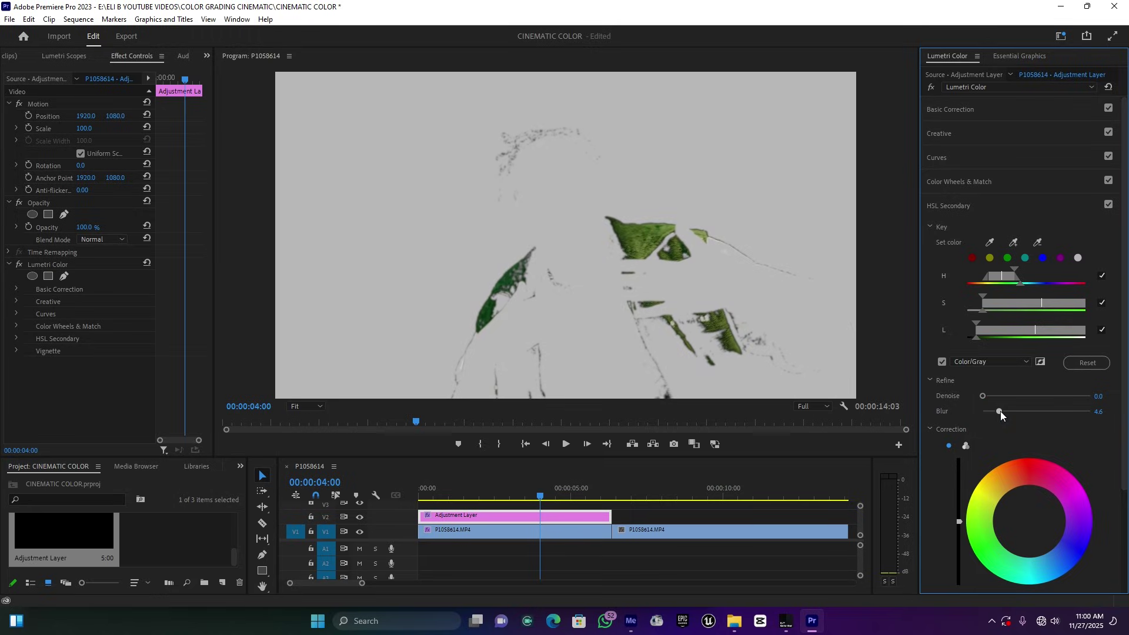
click(941, 361)
Push the keyed vest color toward green in the HSL Secondary correction and soften the key with a Blur of 7.8
scroll(1012, 520, down, 4)
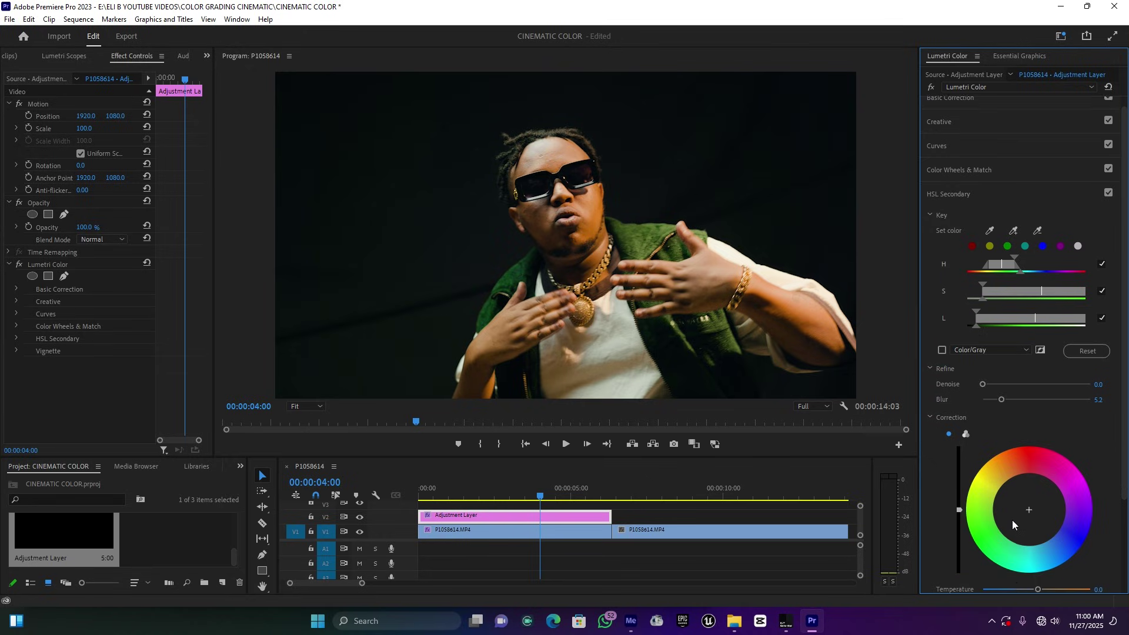
drag(1029, 404, 1013, 410)
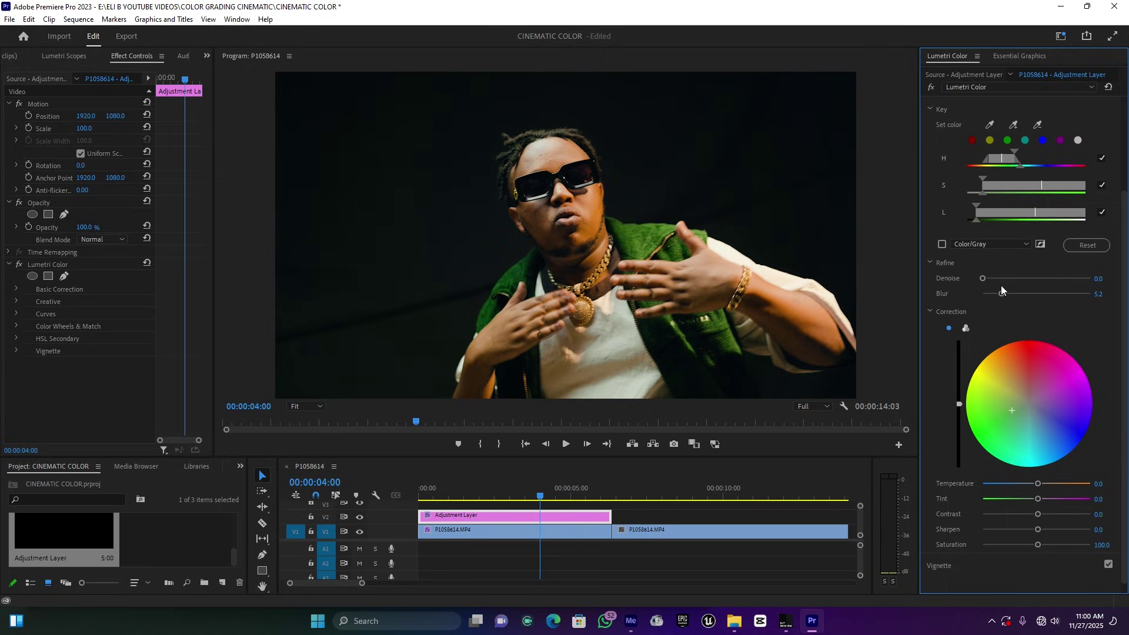
drag(1001, 295, 1005, 293)
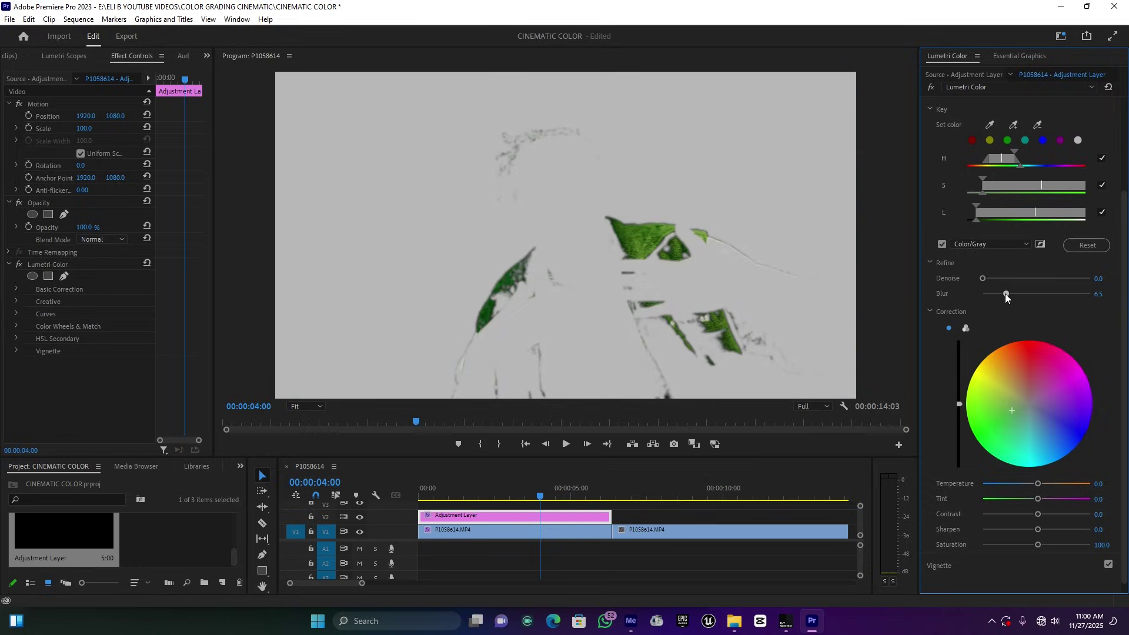
click(943, 244)
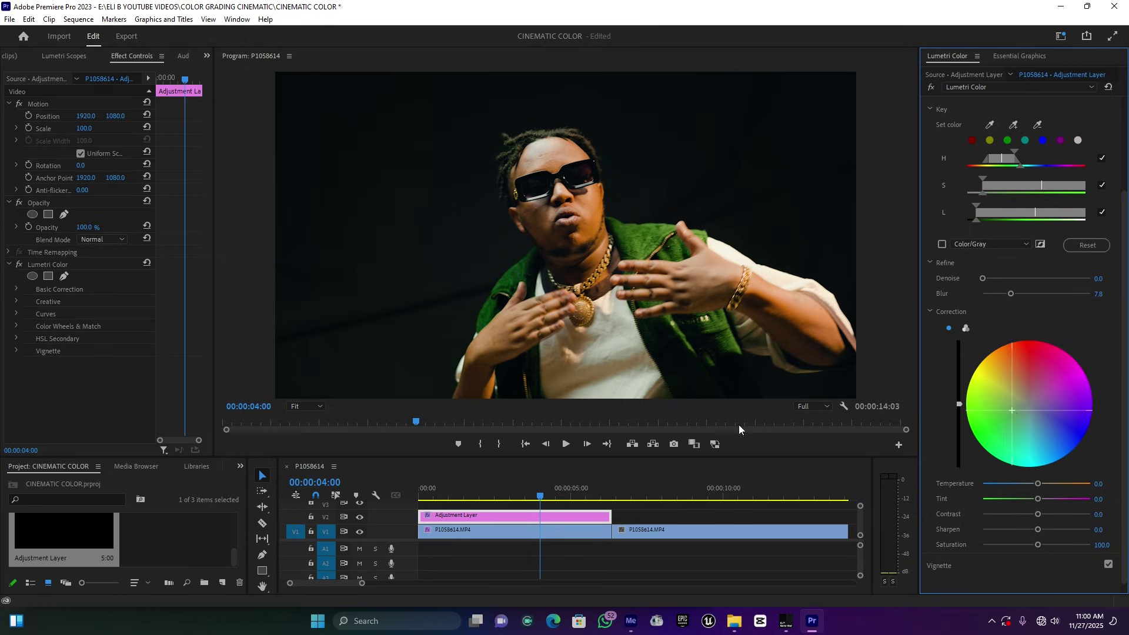
Check the grade at 00:00:02:03 and 00:00:02:18 and compare it with the ungraded second clip at 00:00:09:19
click(483, 497)
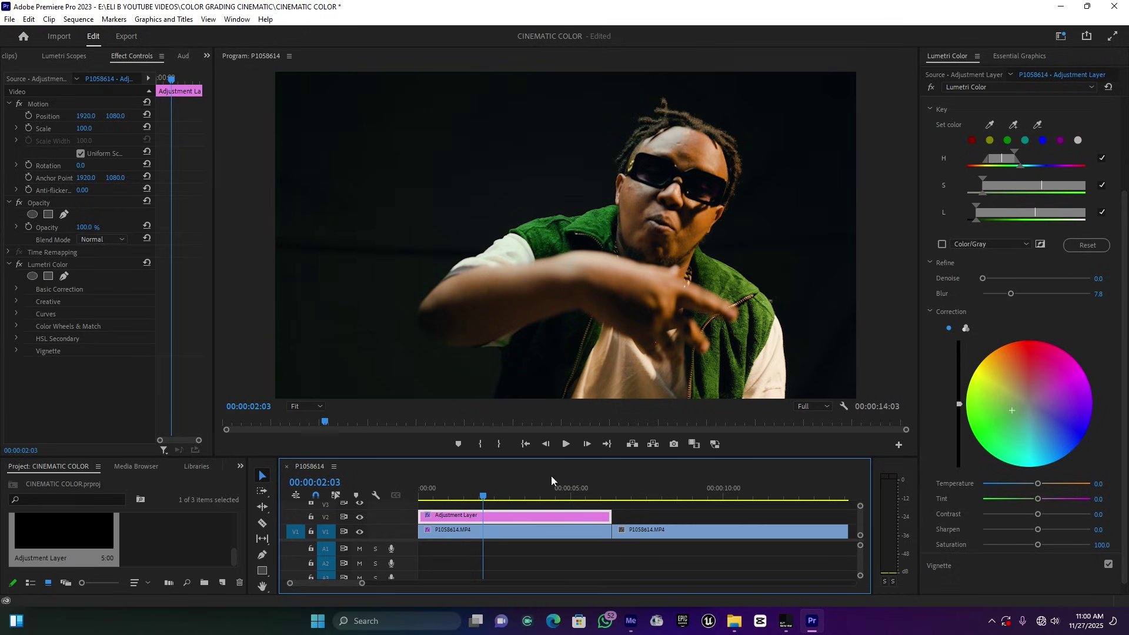
drag(362, 584, 440, 583)
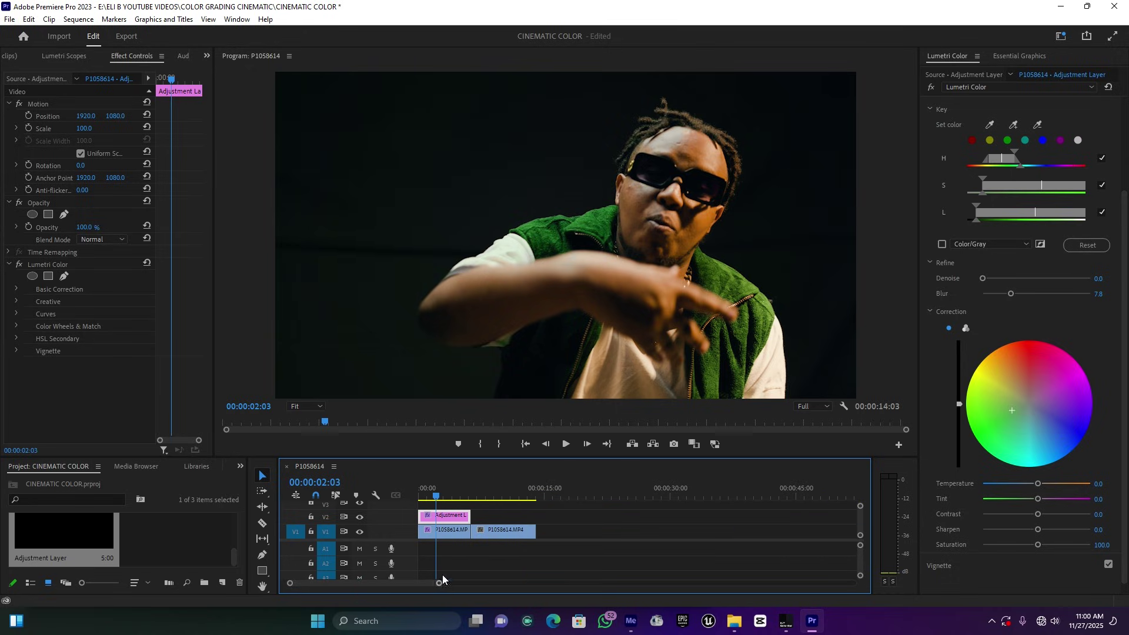
drag(443, 496, 449, 496)
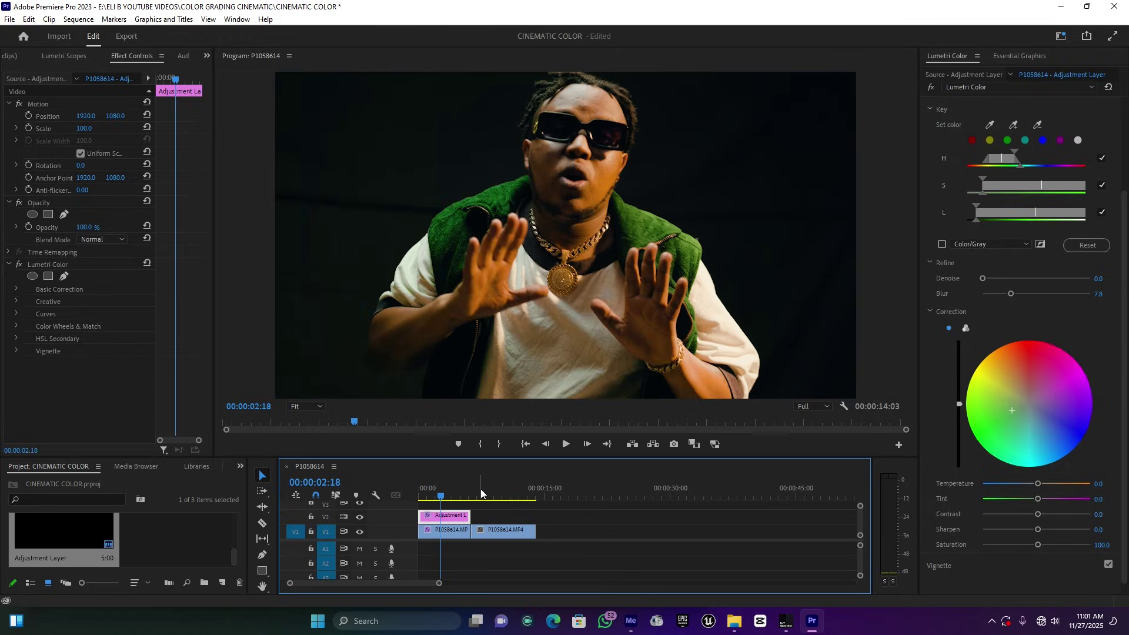
click(502, 485)
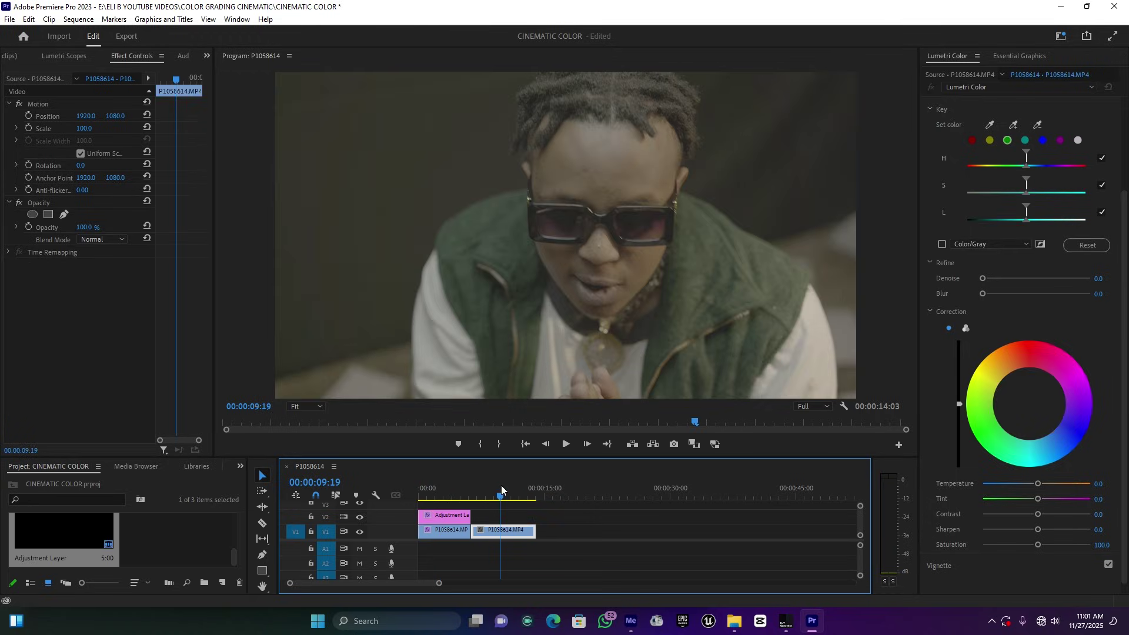
Copy the Lumetri Color effect from the first P1058614.MP4 clip to the second and extend the adjustment layer to that clip's end
click(453, 518)
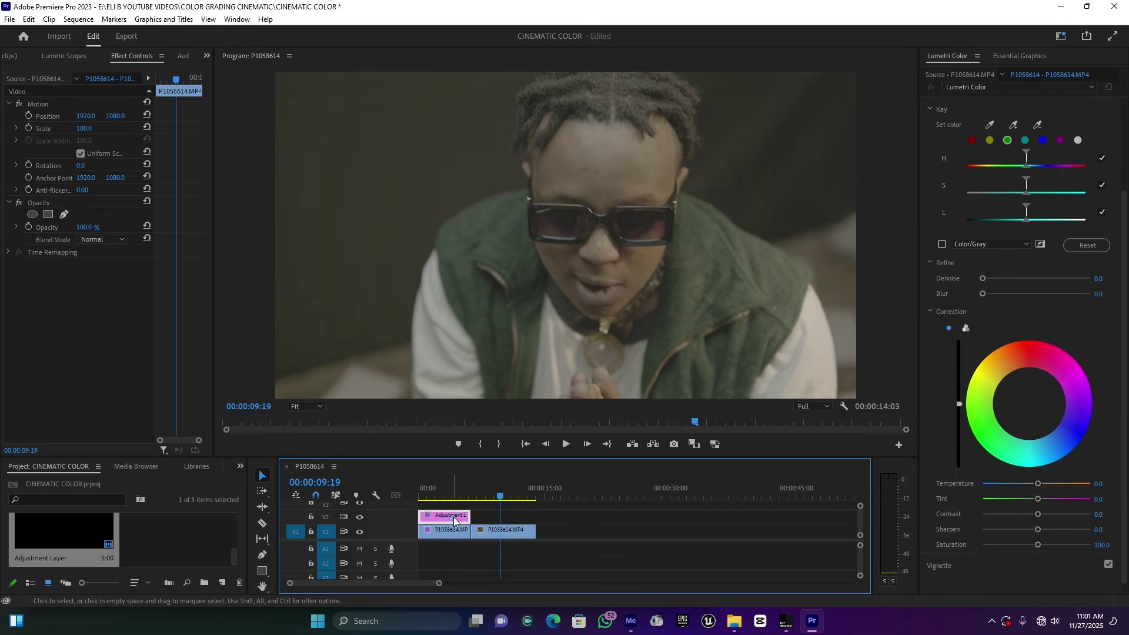
click(443, 530)
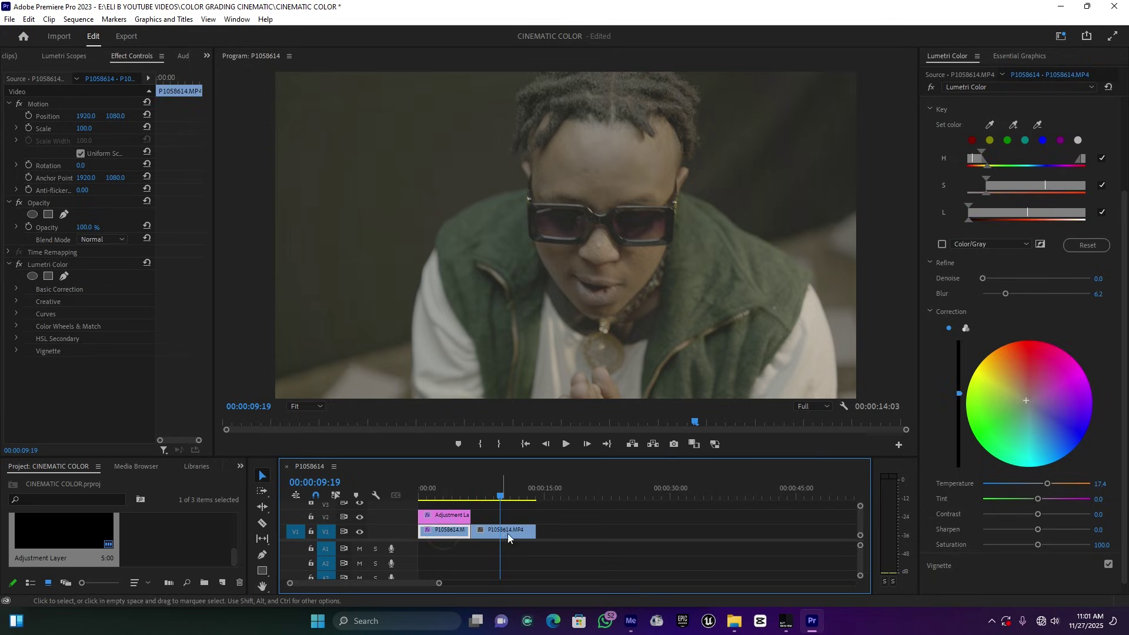
click(57, 265)
right_click(56, 266)
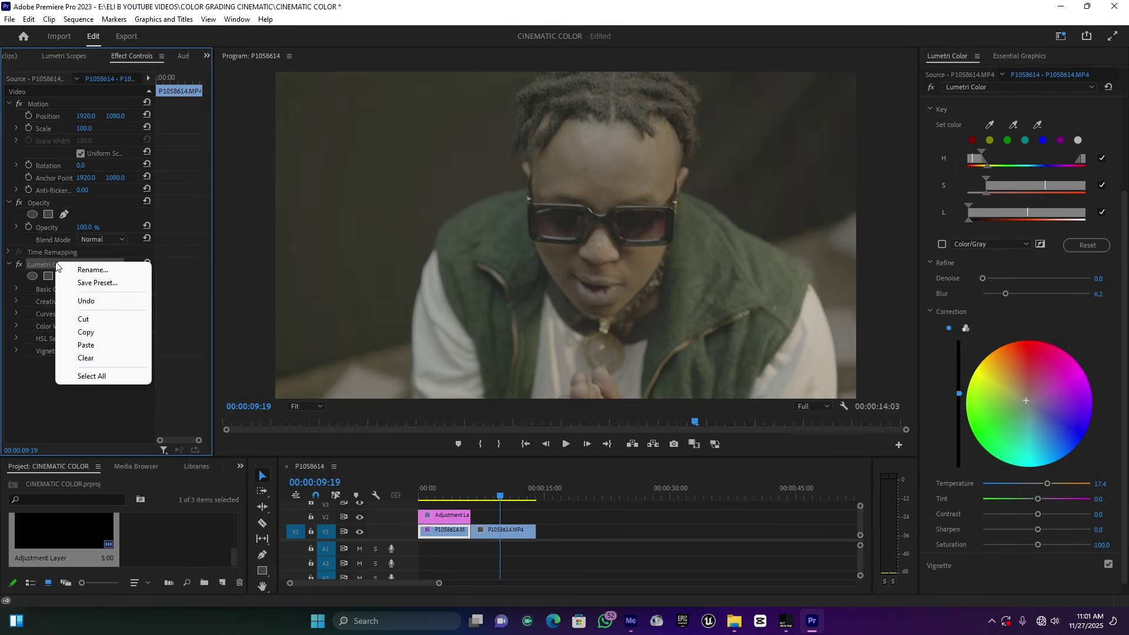
click(97, 332)
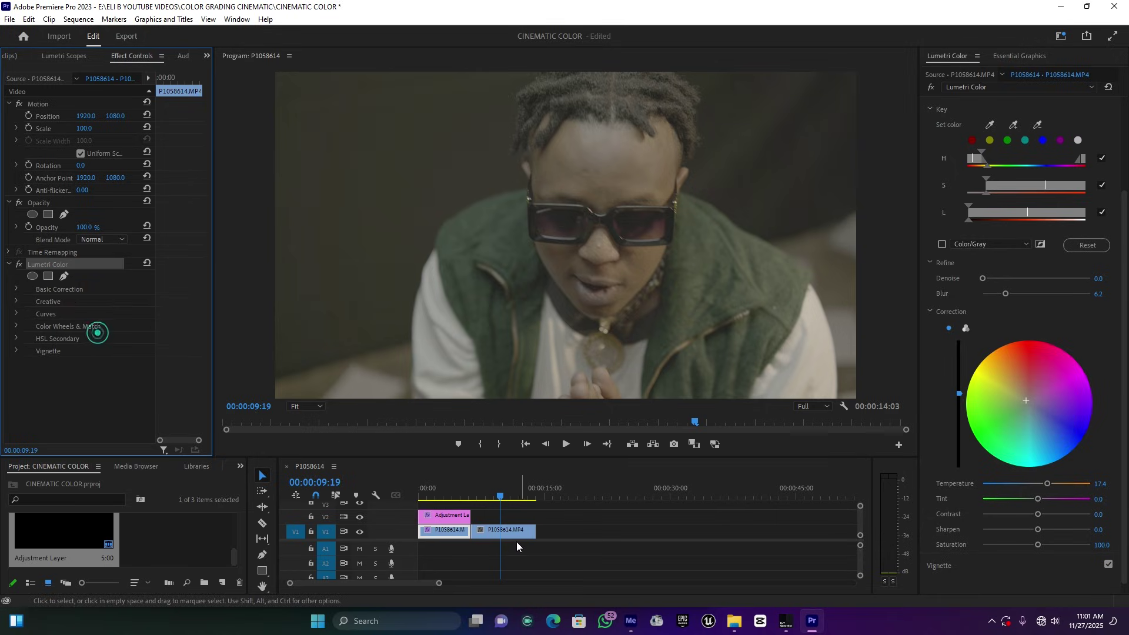
click(494, 535)
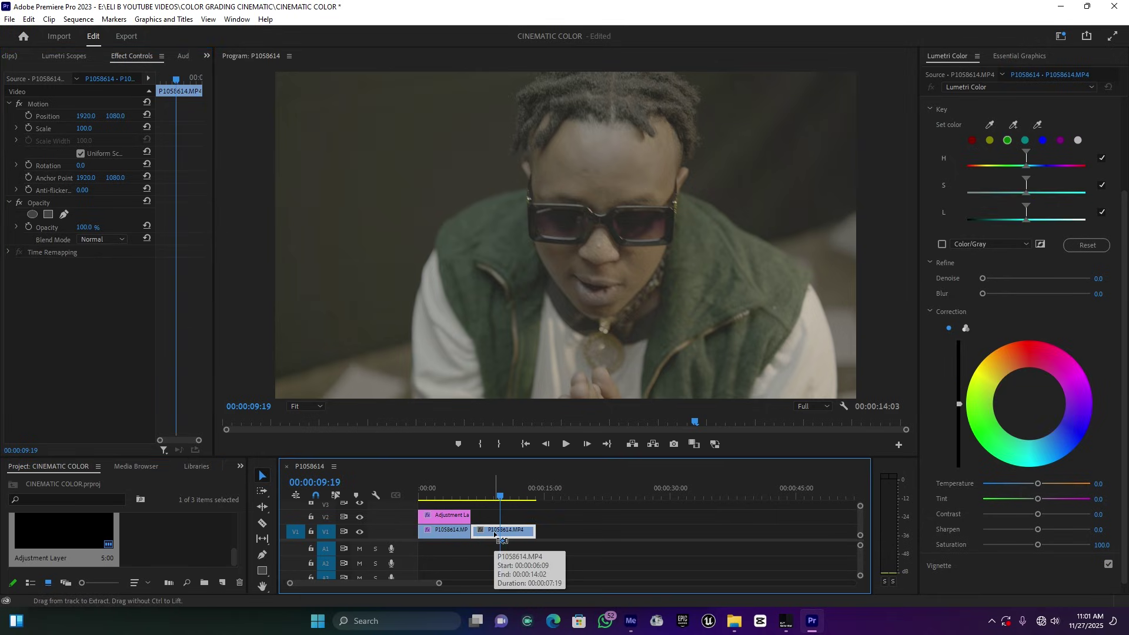
drag(472, 515, 536, 516)
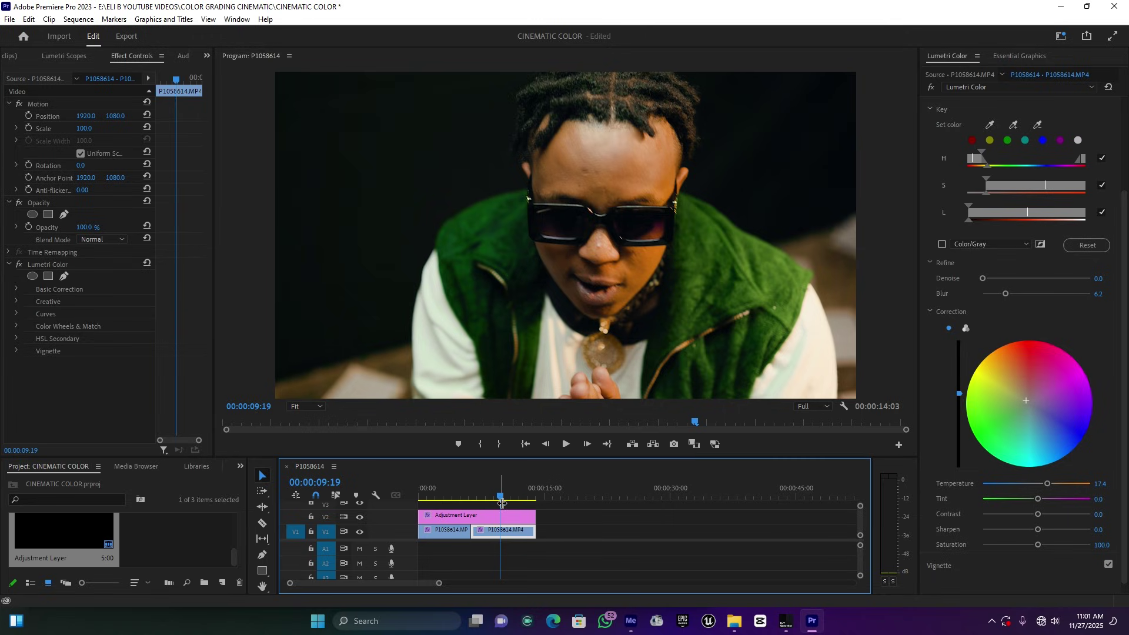
Play the second clip briefly and review its grade around 00:00:09:10
key(space)
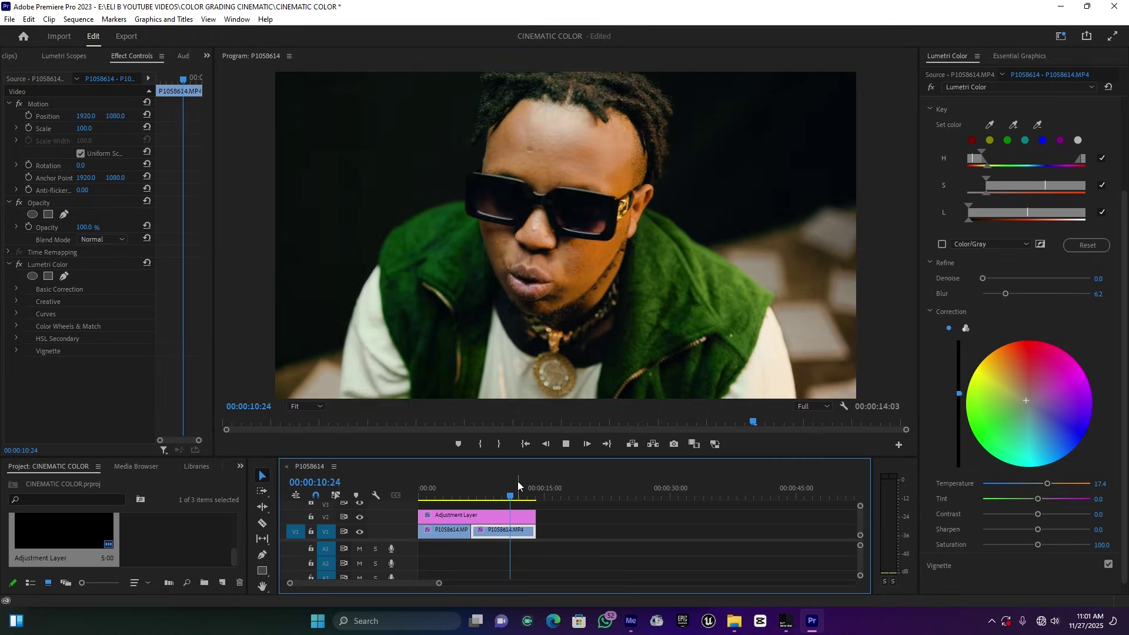
key(space)
click(498, 497)
click(499, 498)
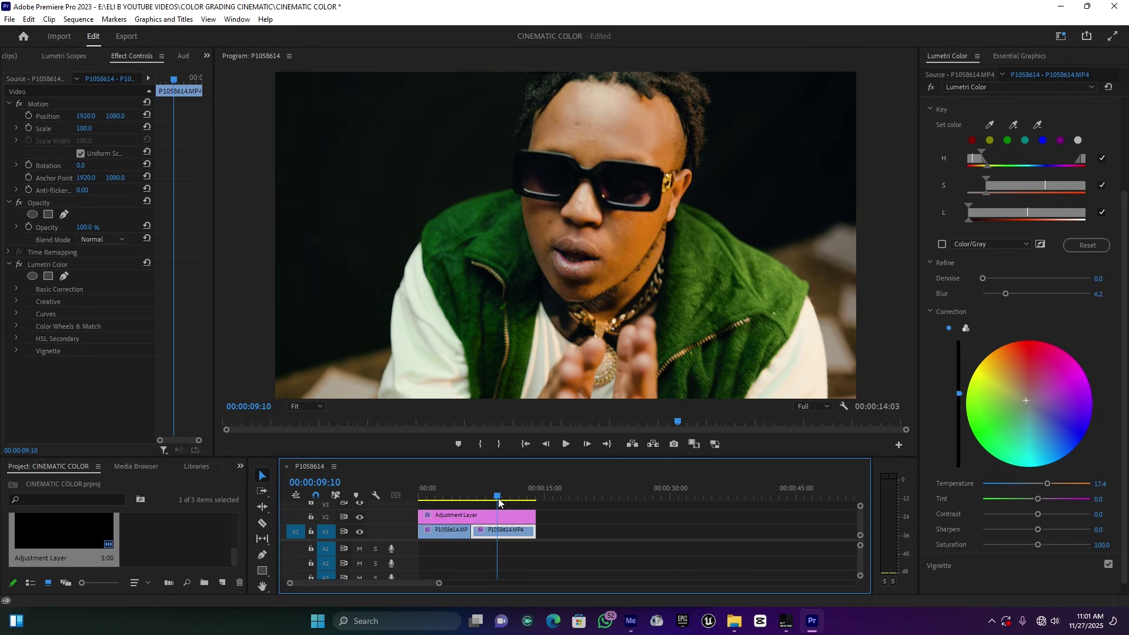